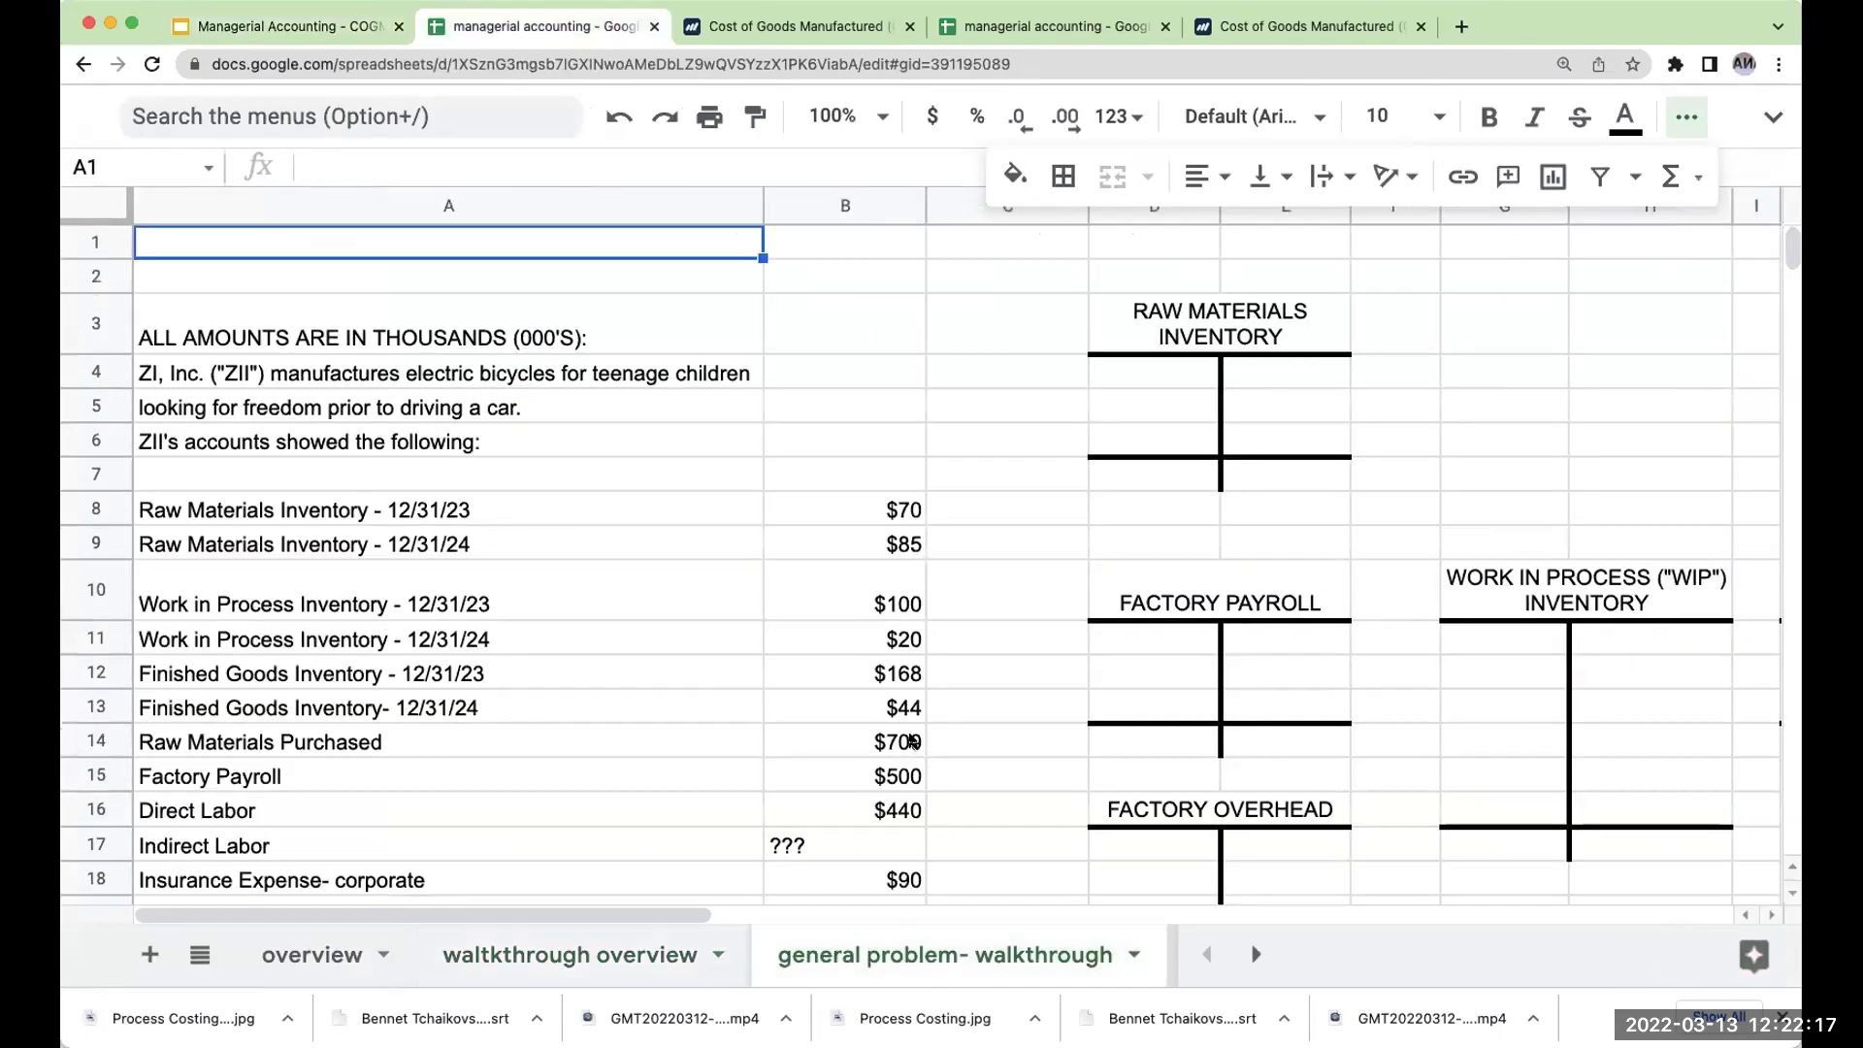
pyautogui.scroll(-2, 910, 738)
pyautogui.scroll(-1, 910, 739)
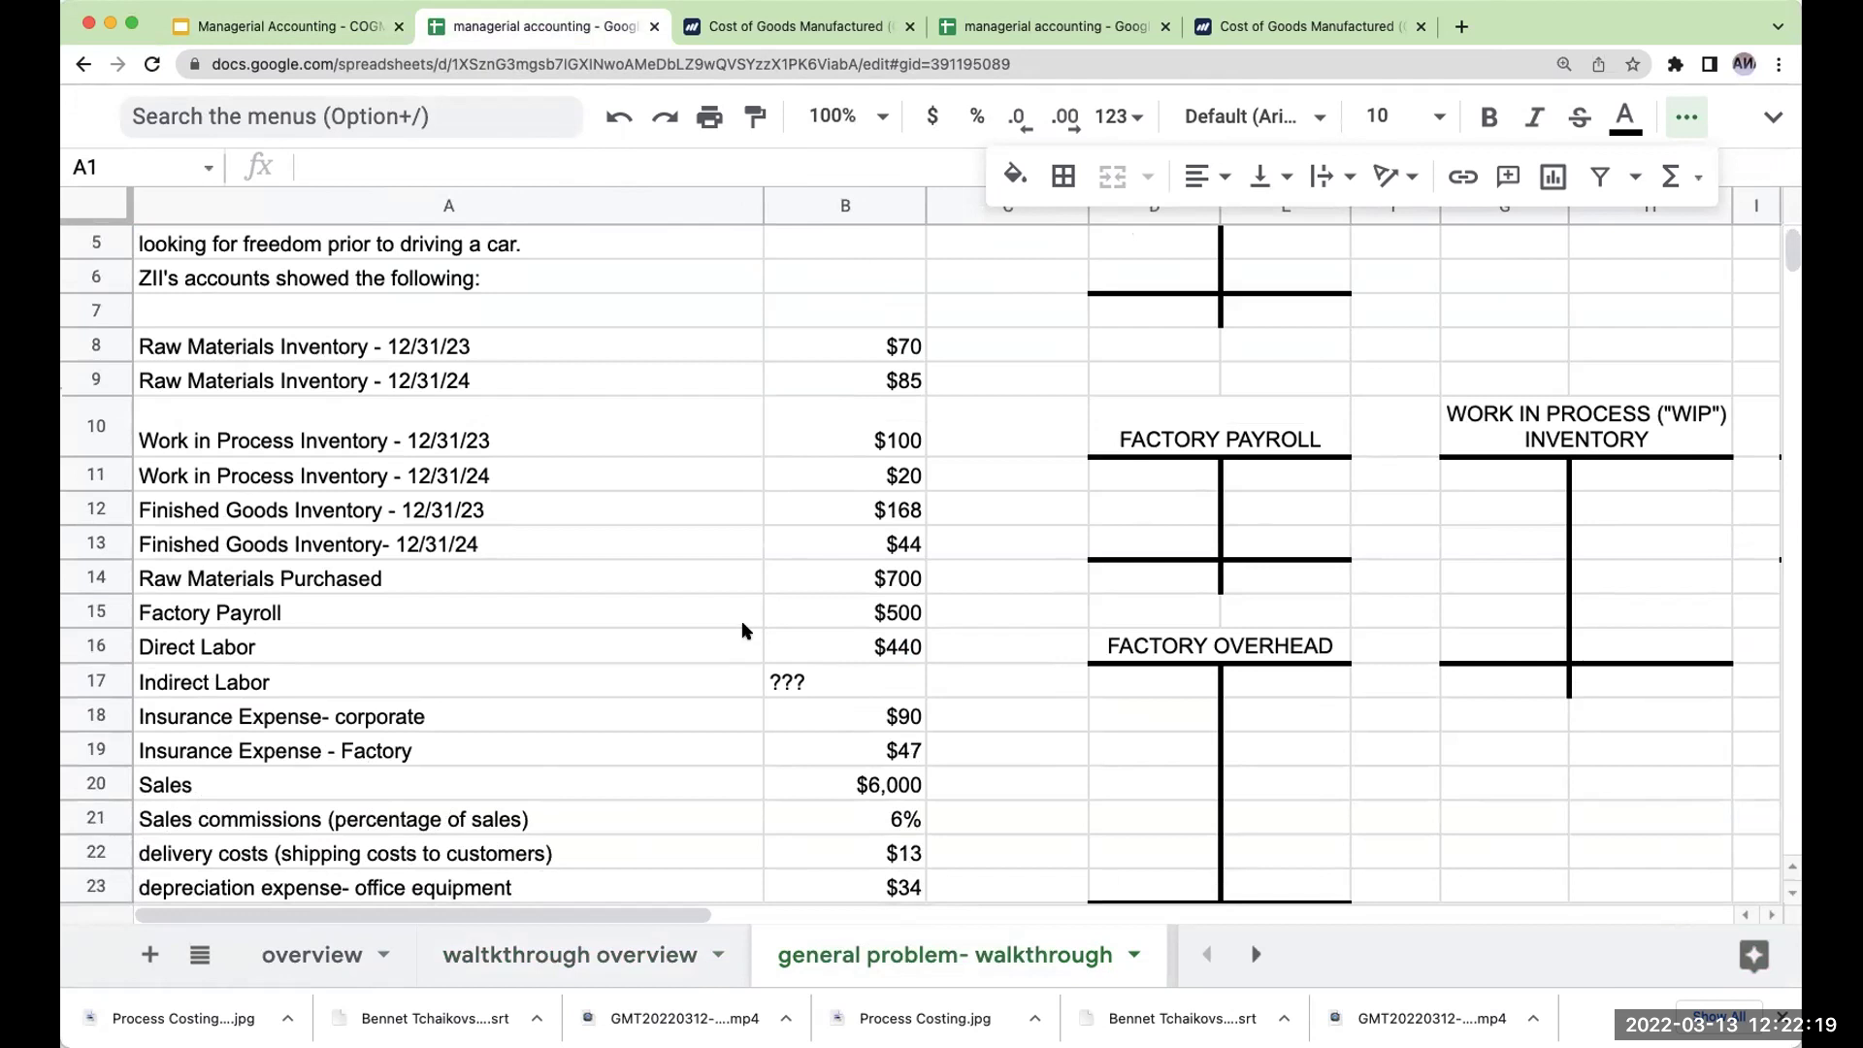
pyautogui.scroll(3, 578, 643)
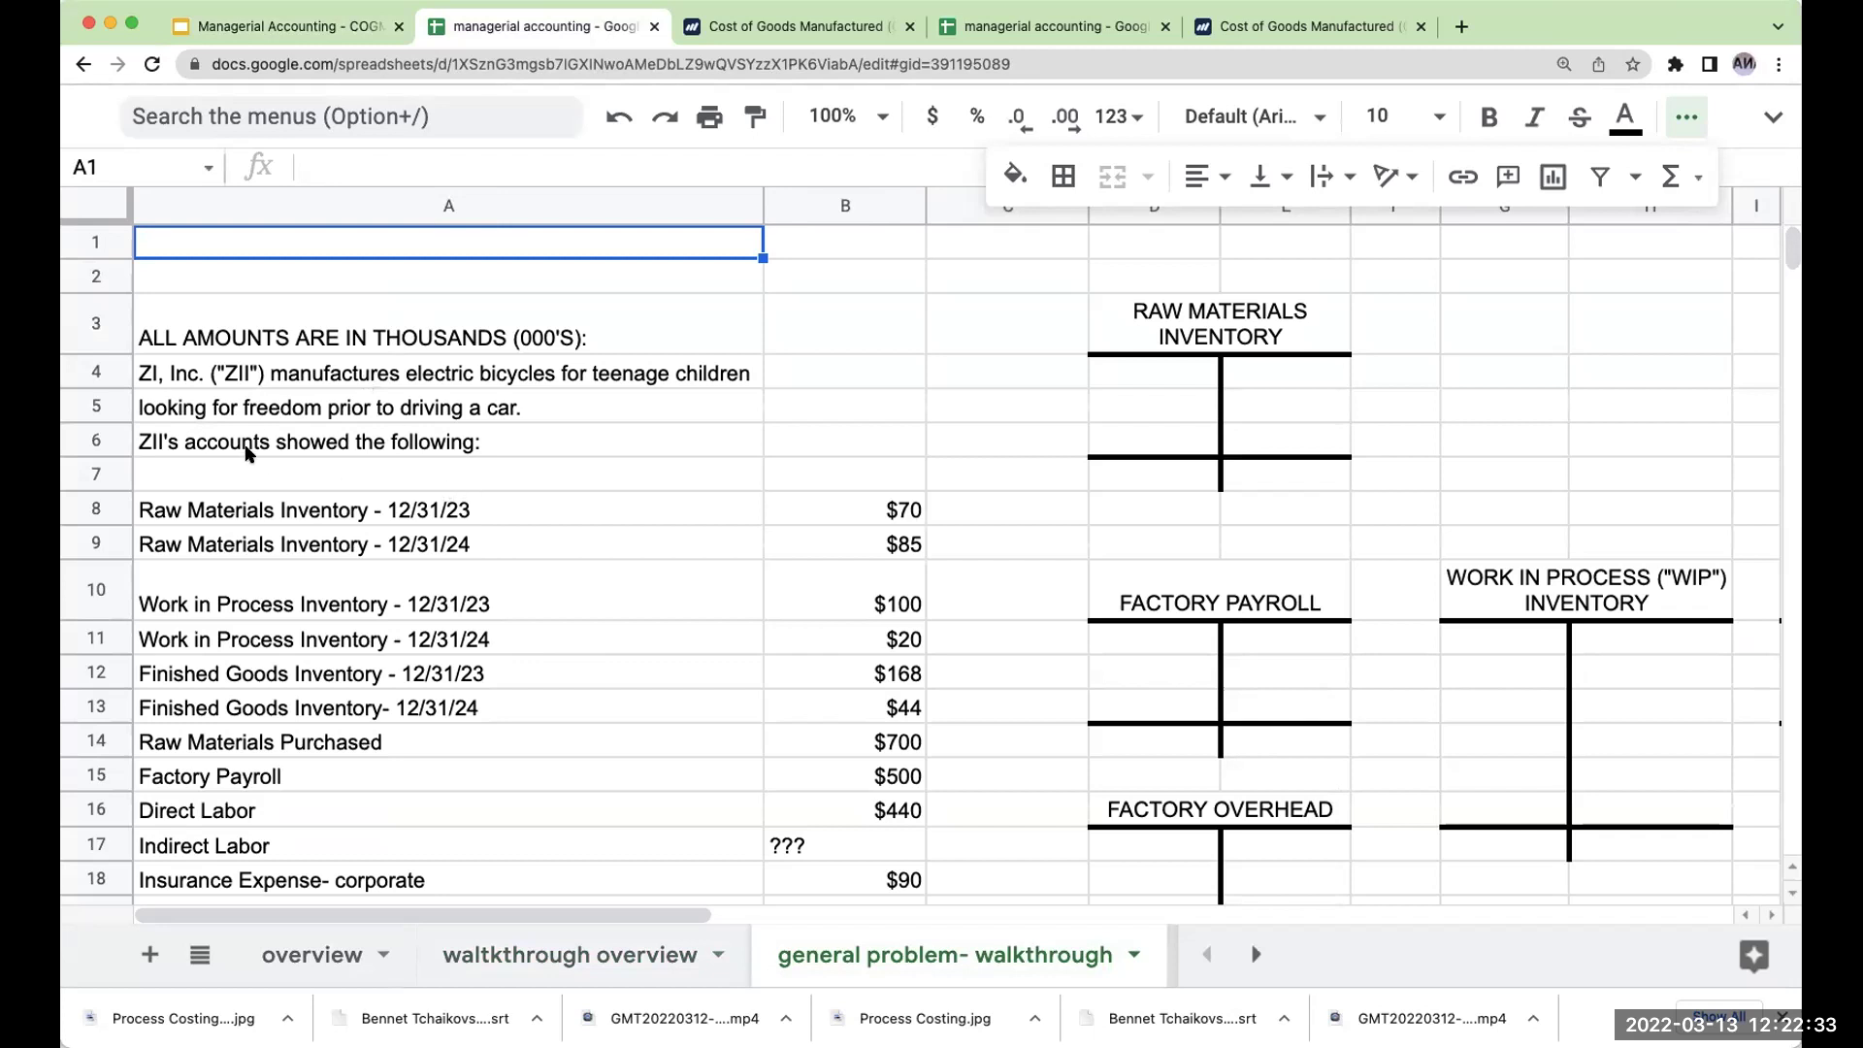
pyautogui.click(299, 511)
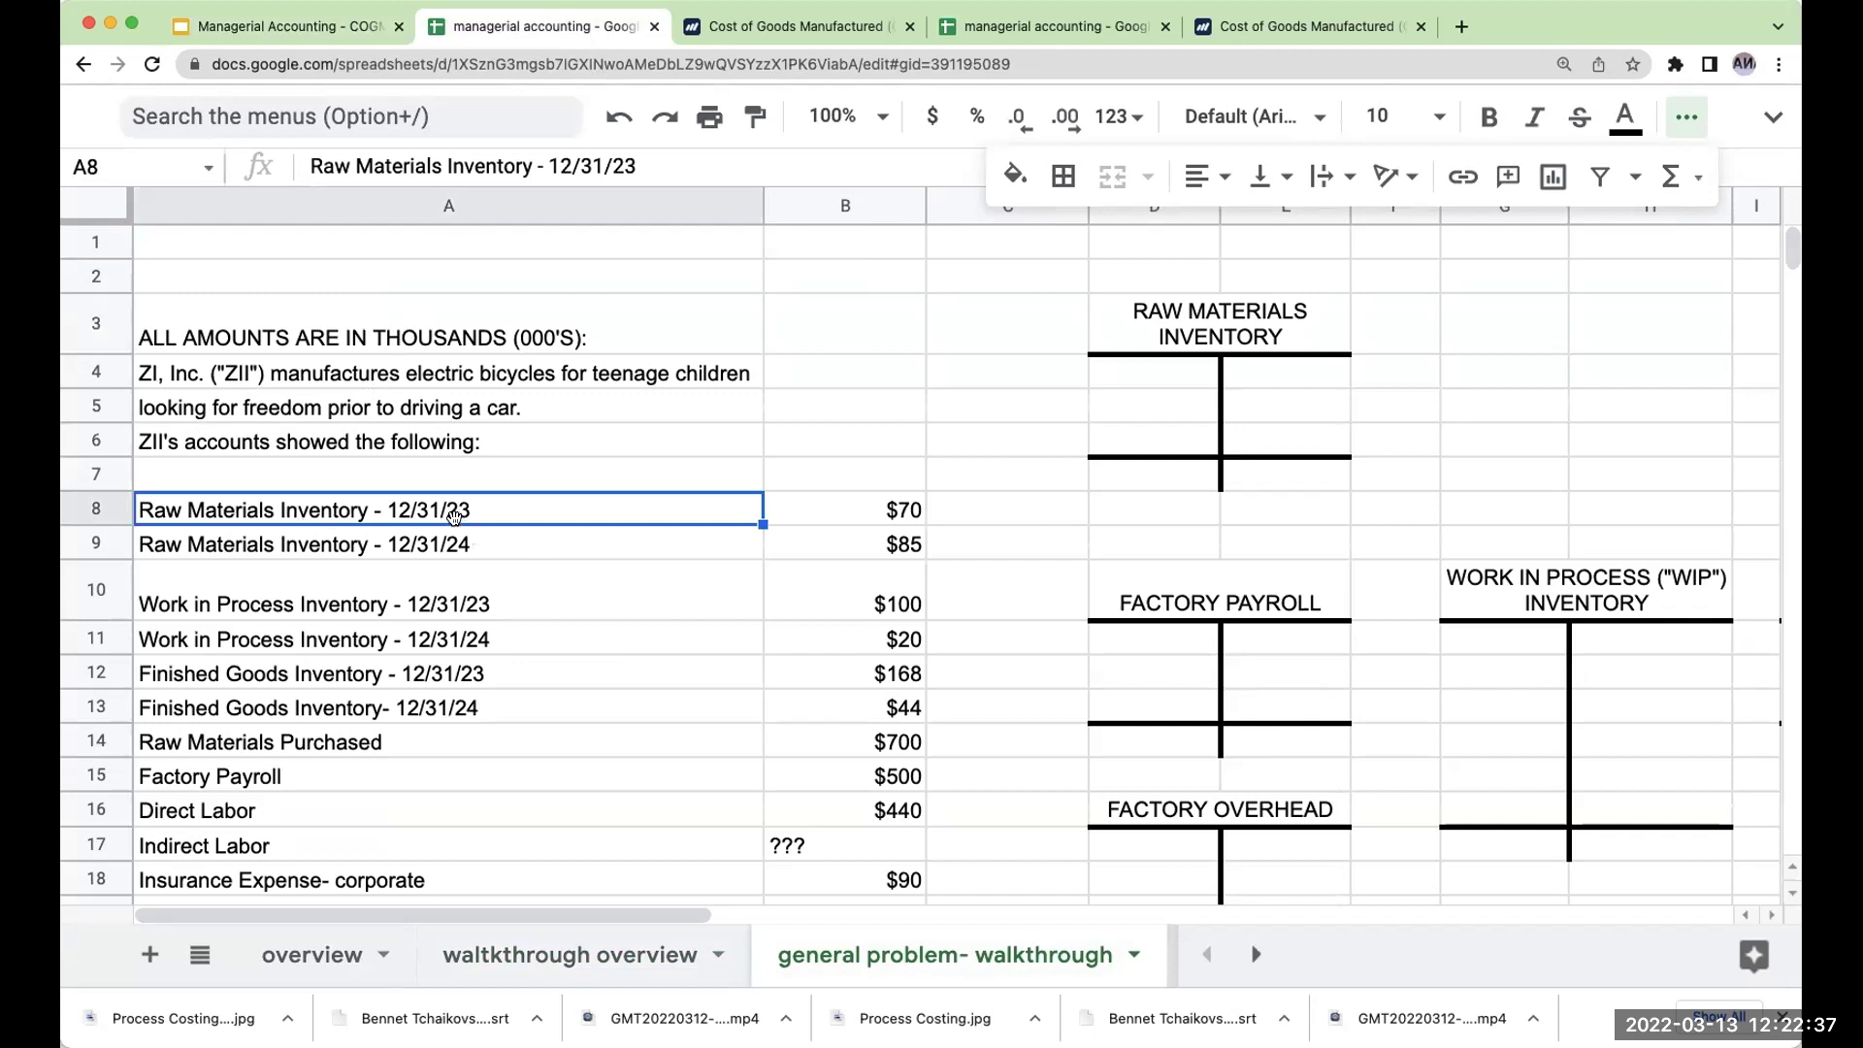
pyautogui.click(794, 532)
pyautogui.click(801, 512)
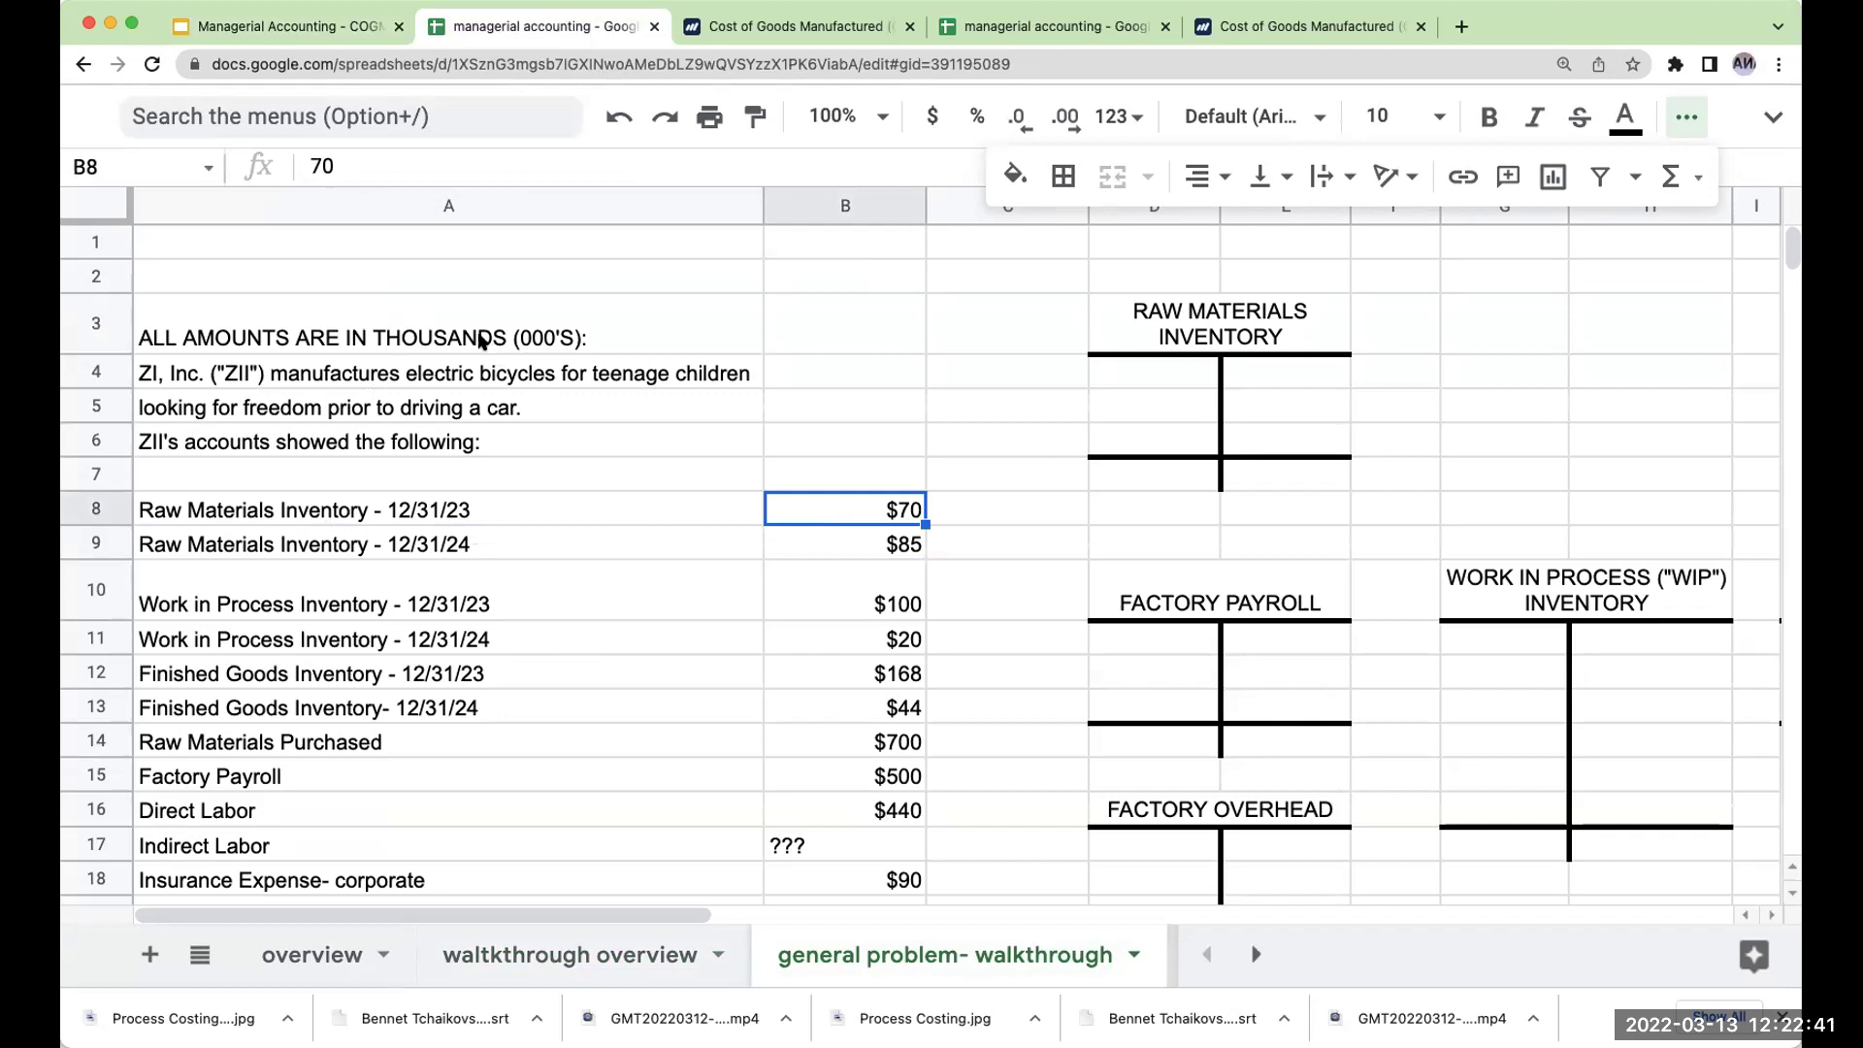
pyautogui.click(471, 538)
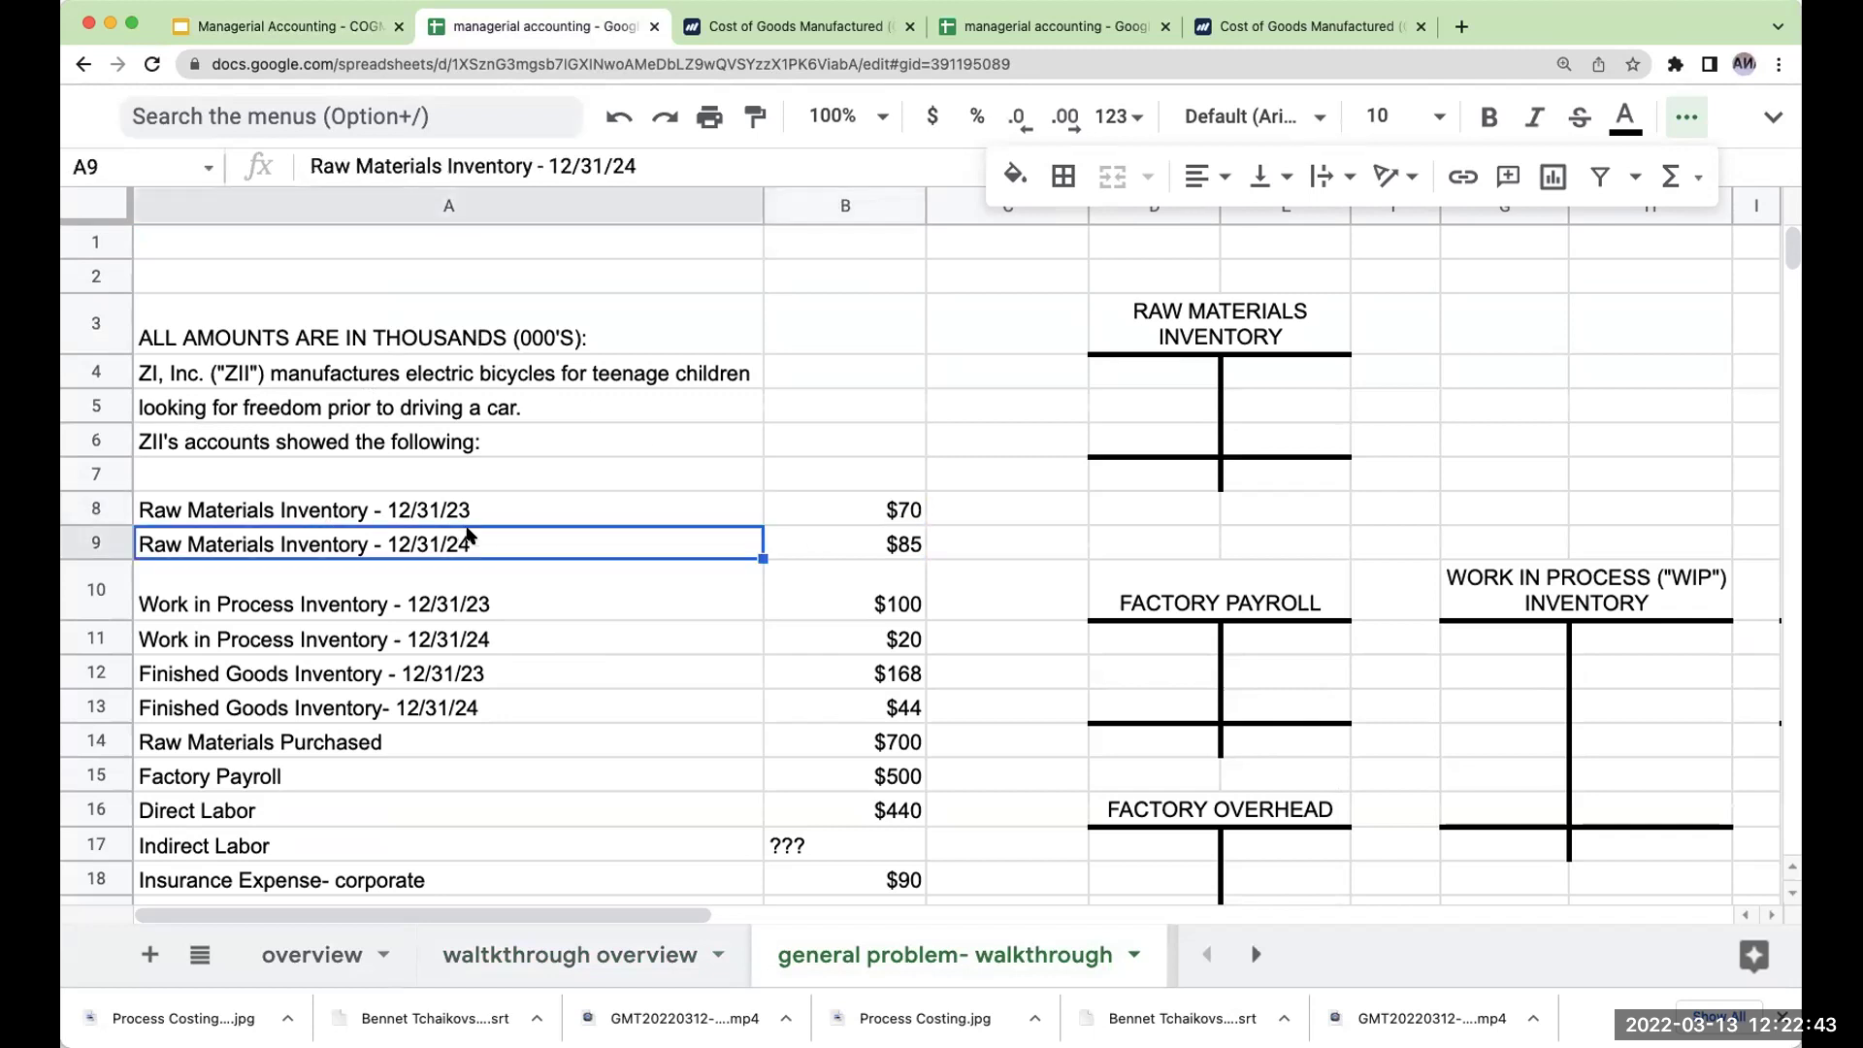
pyautogui.click(856, 546)
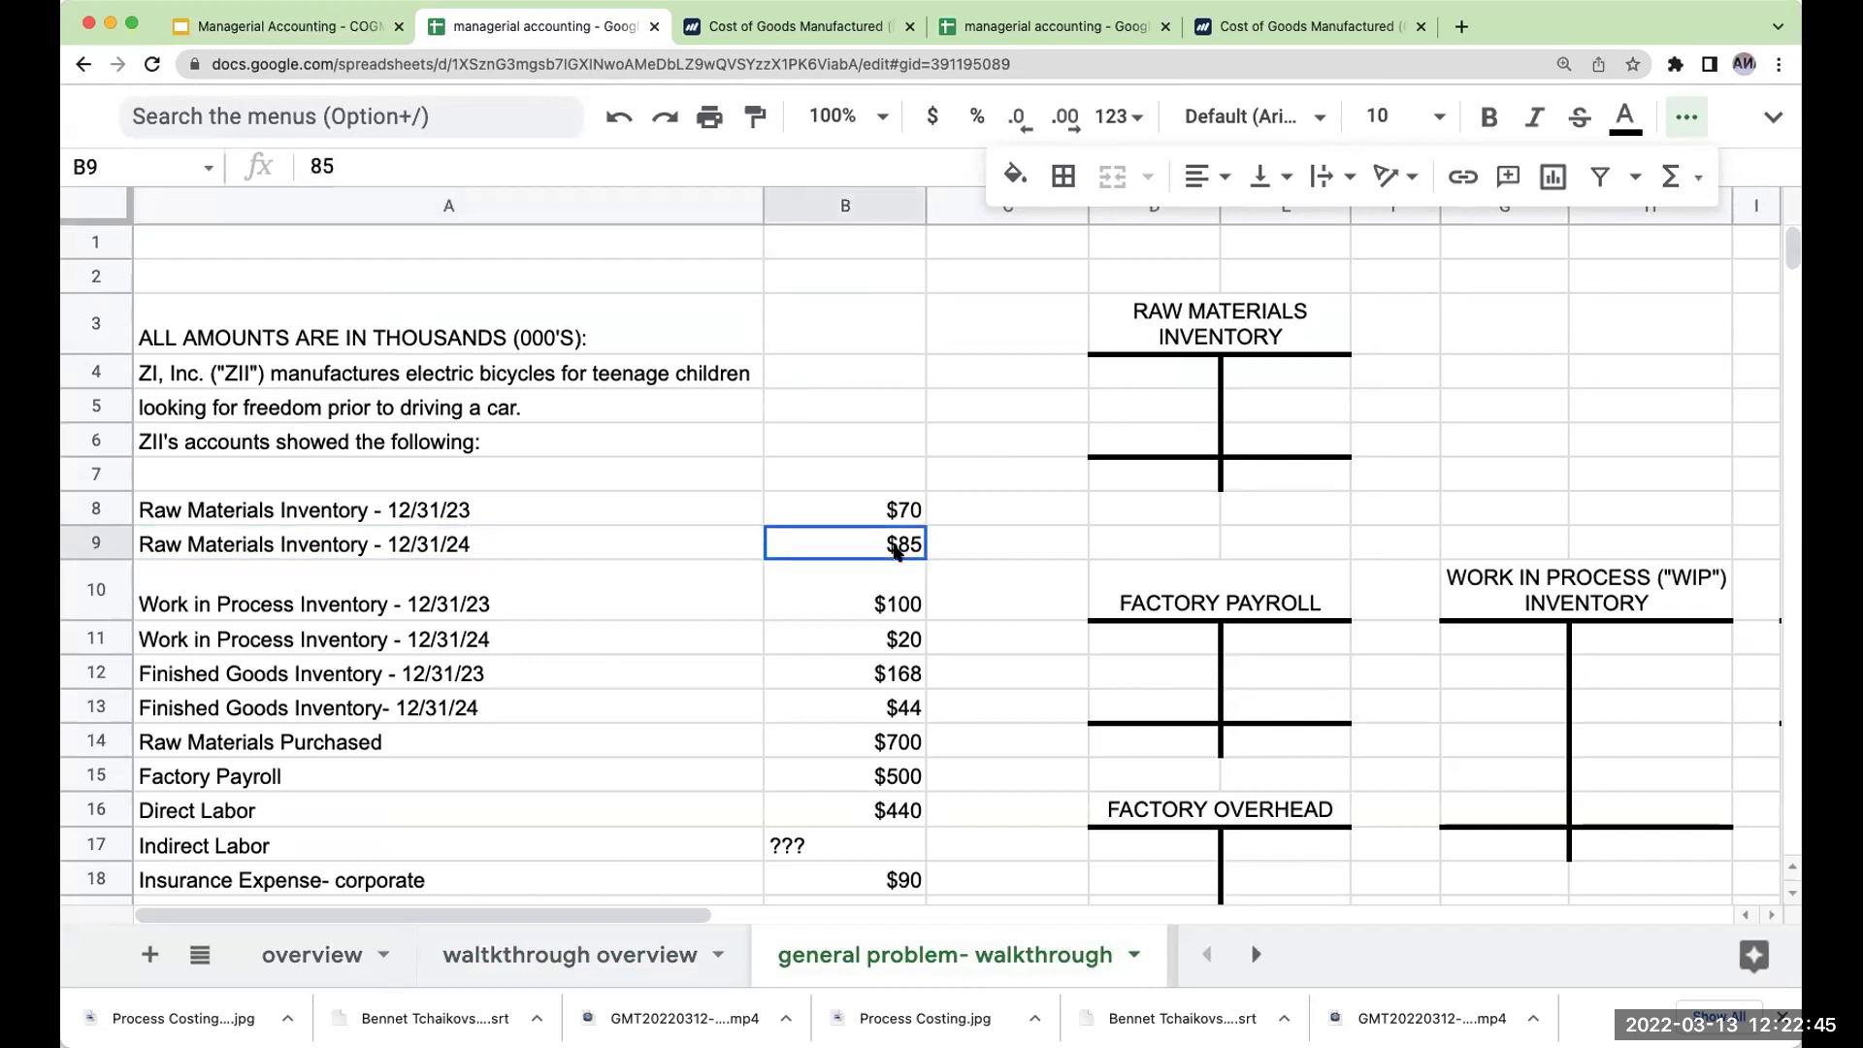
pyautogui.click(877, 614)
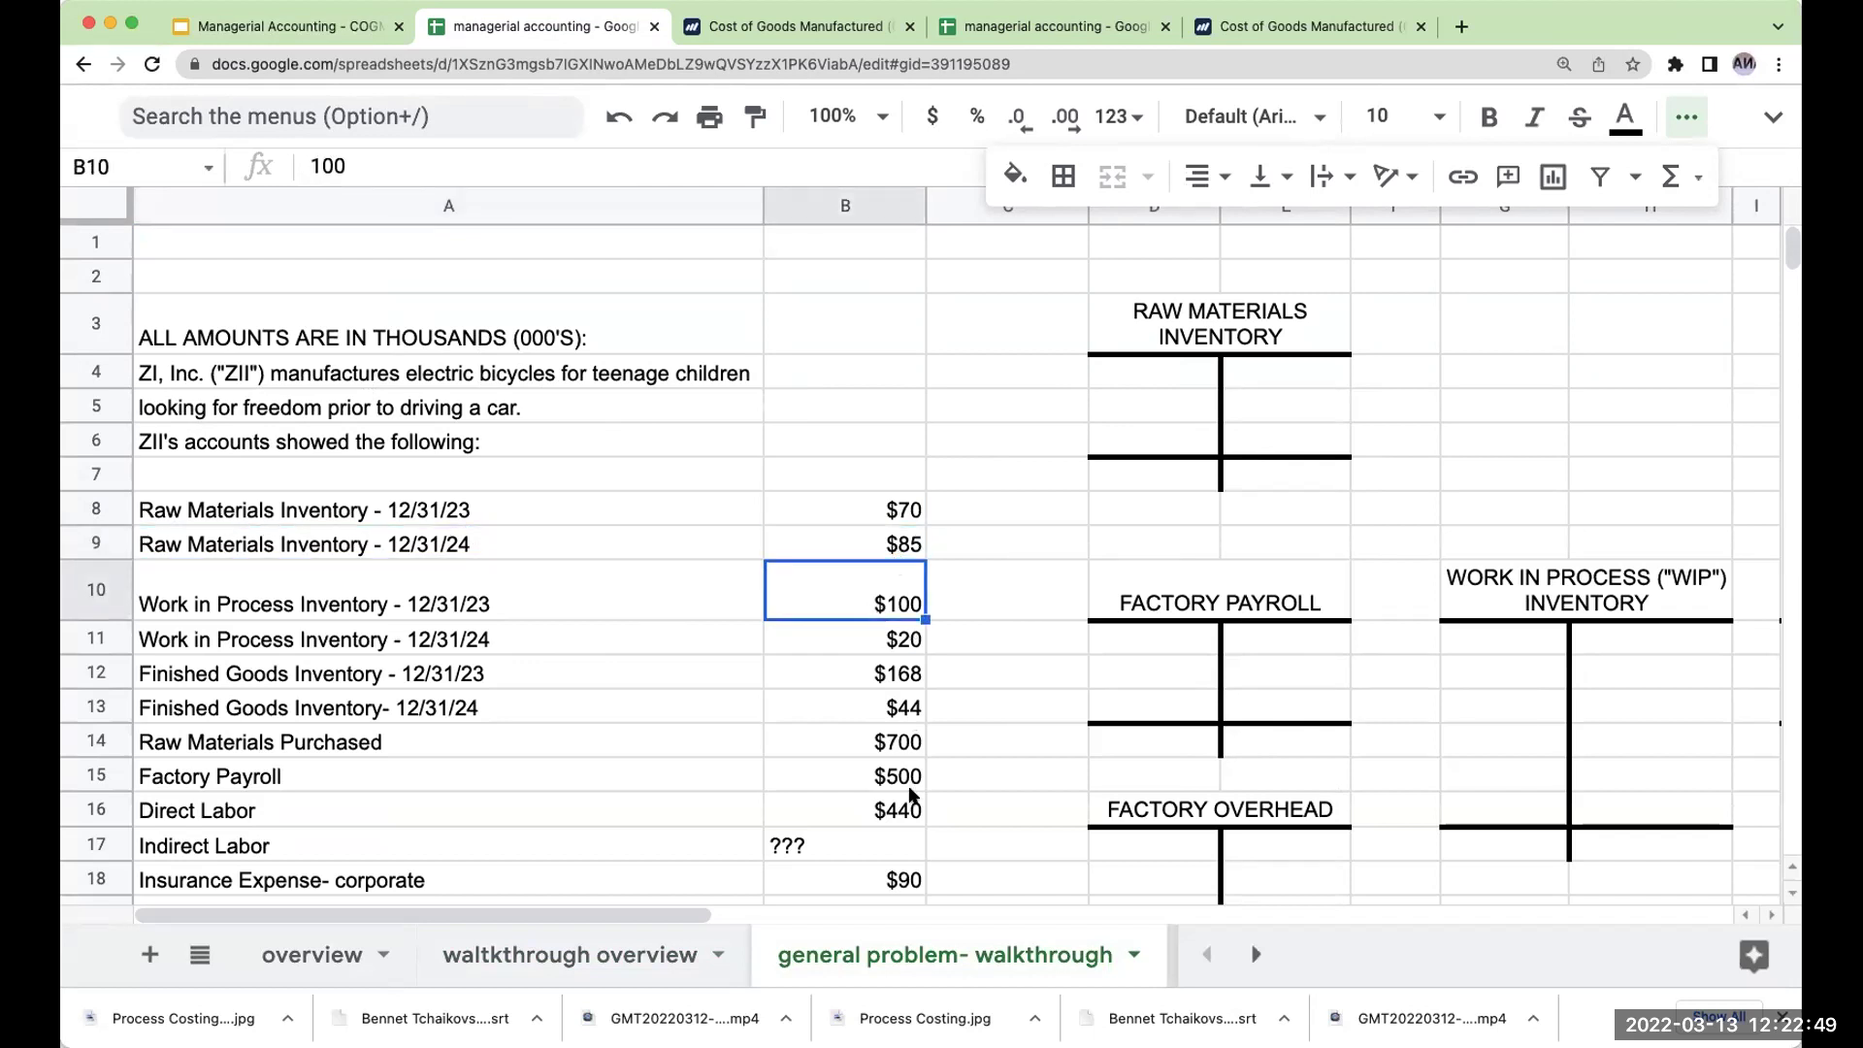
pyautogui.press('Down')
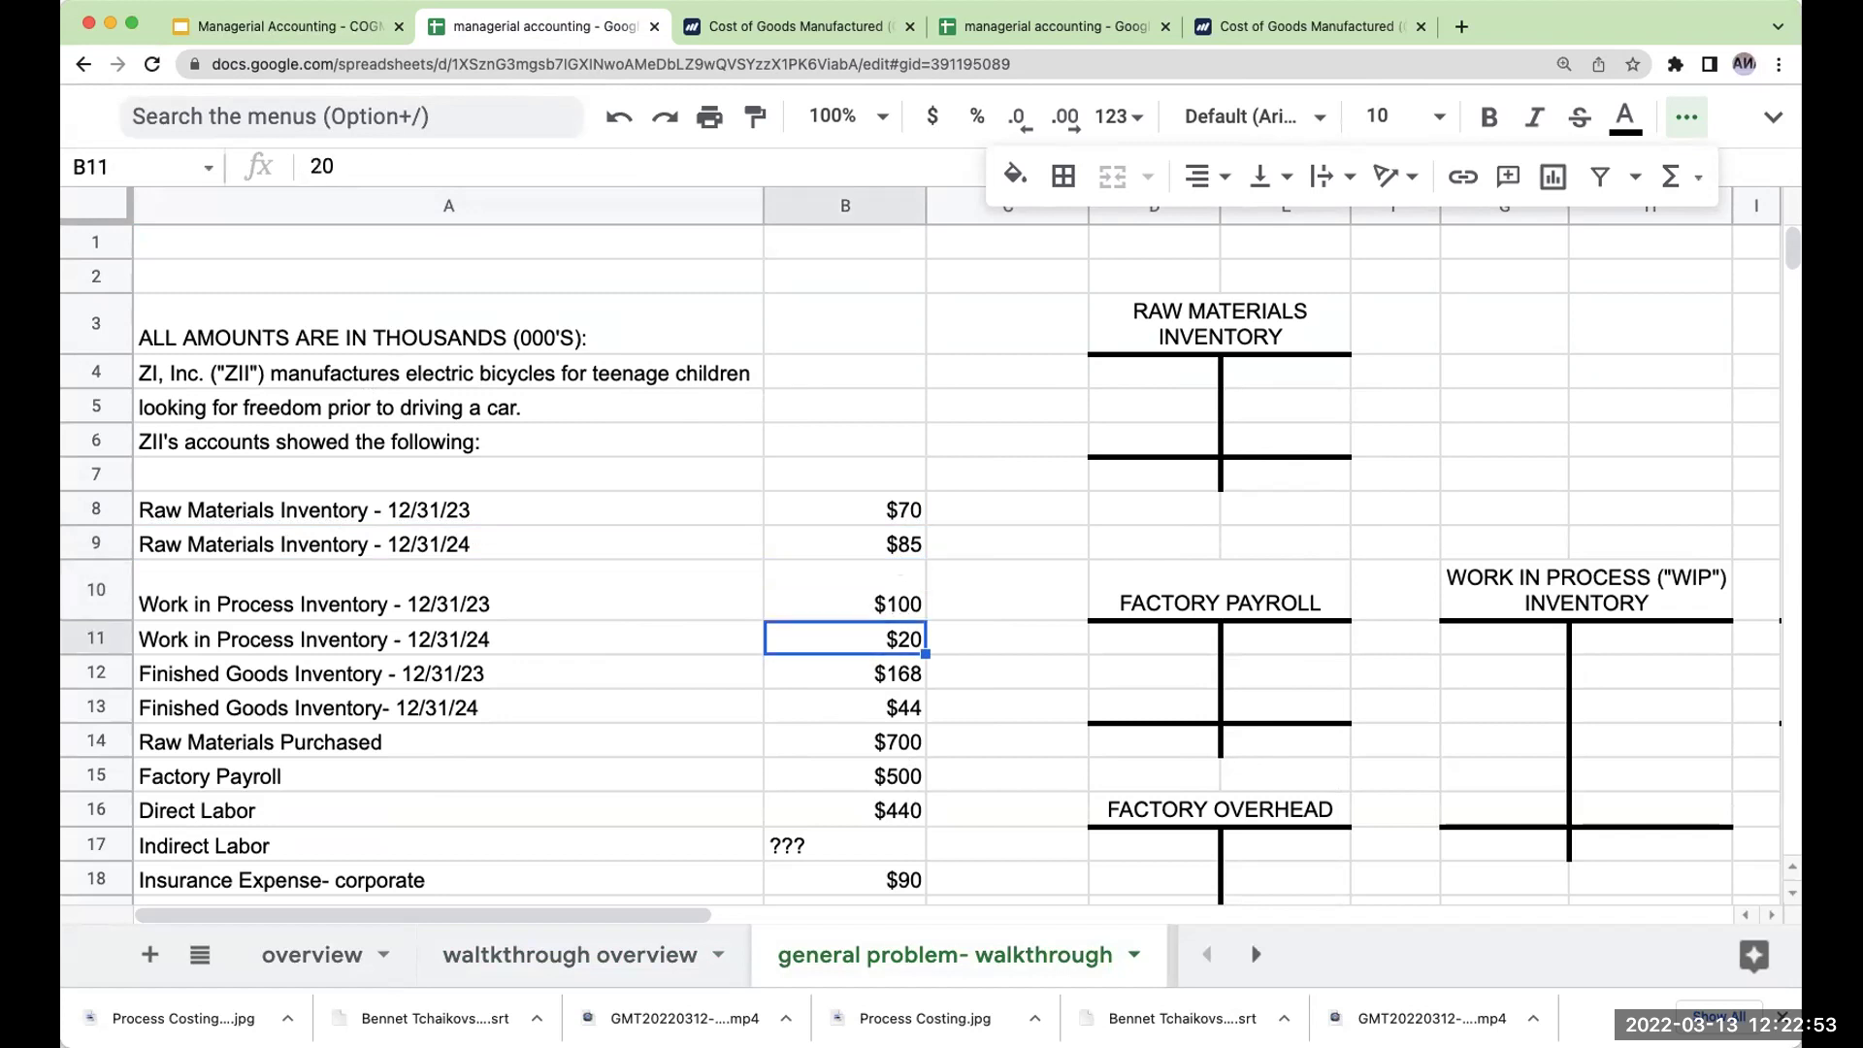
pyautogui.click(509, 515)
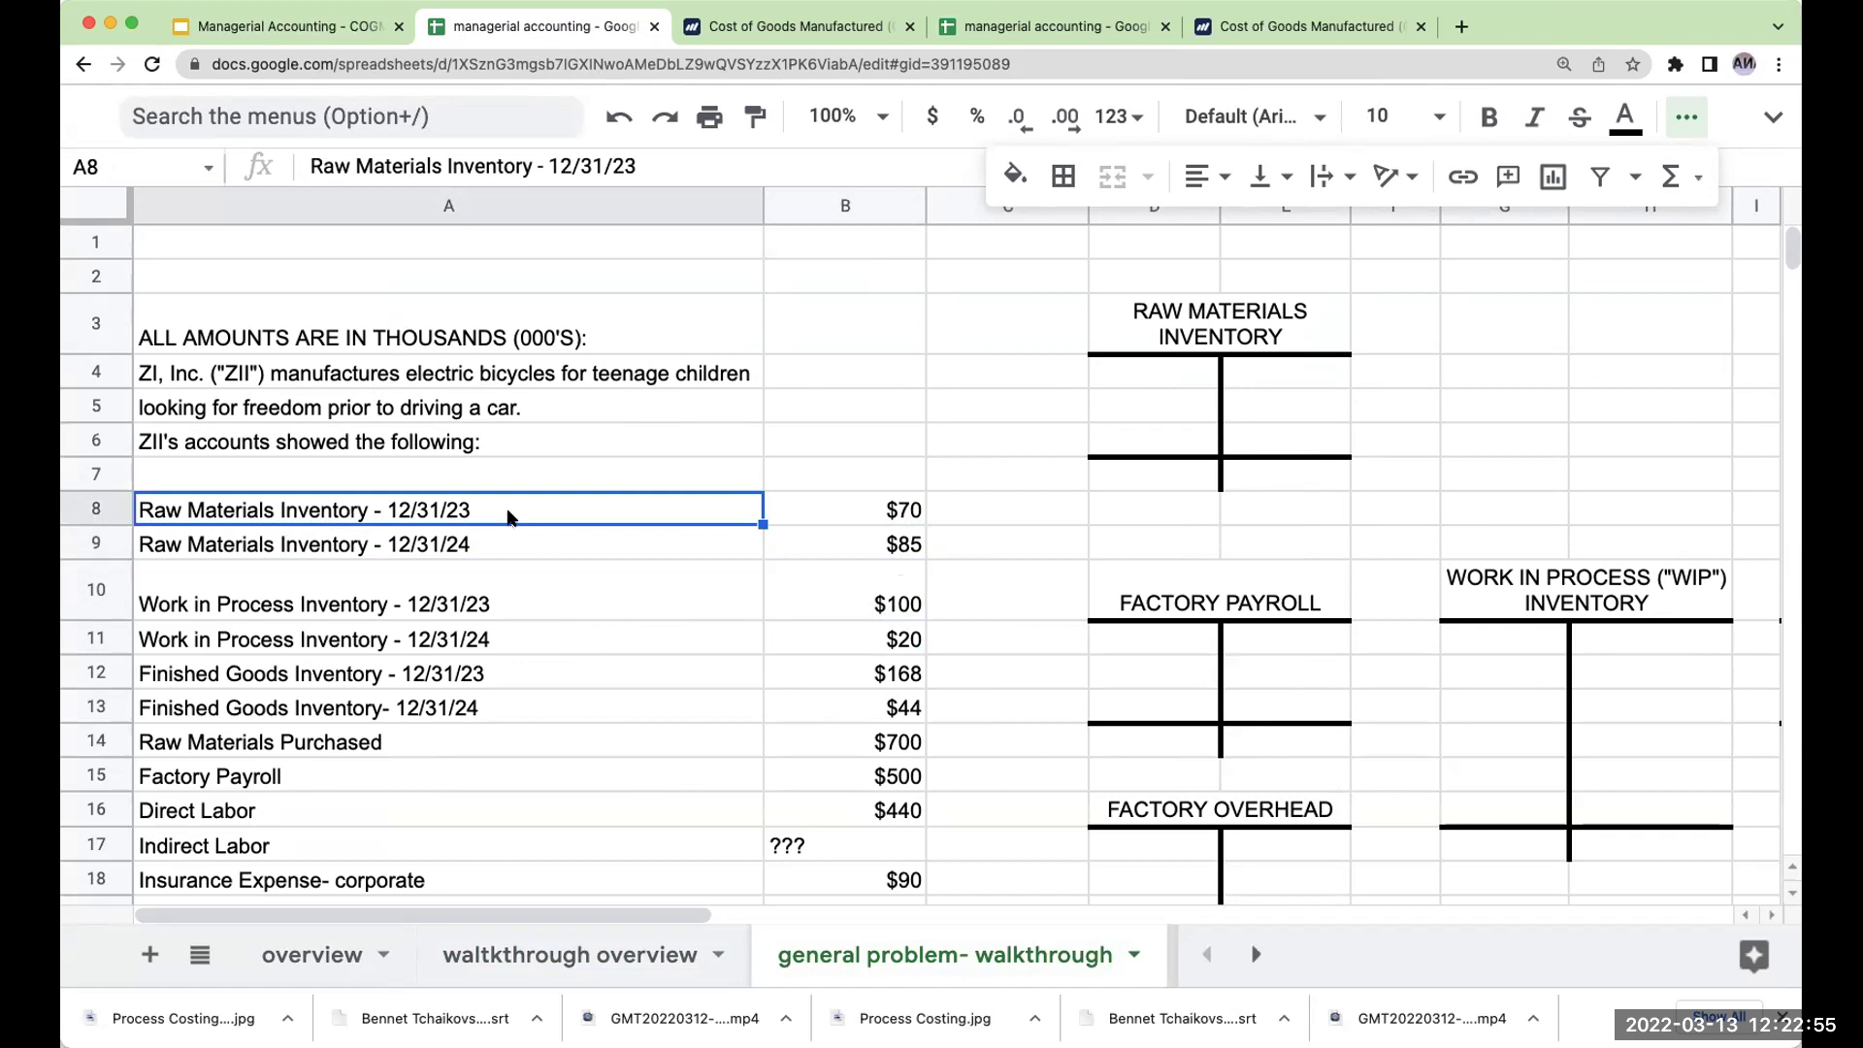
pyautogui.click(982, 519)
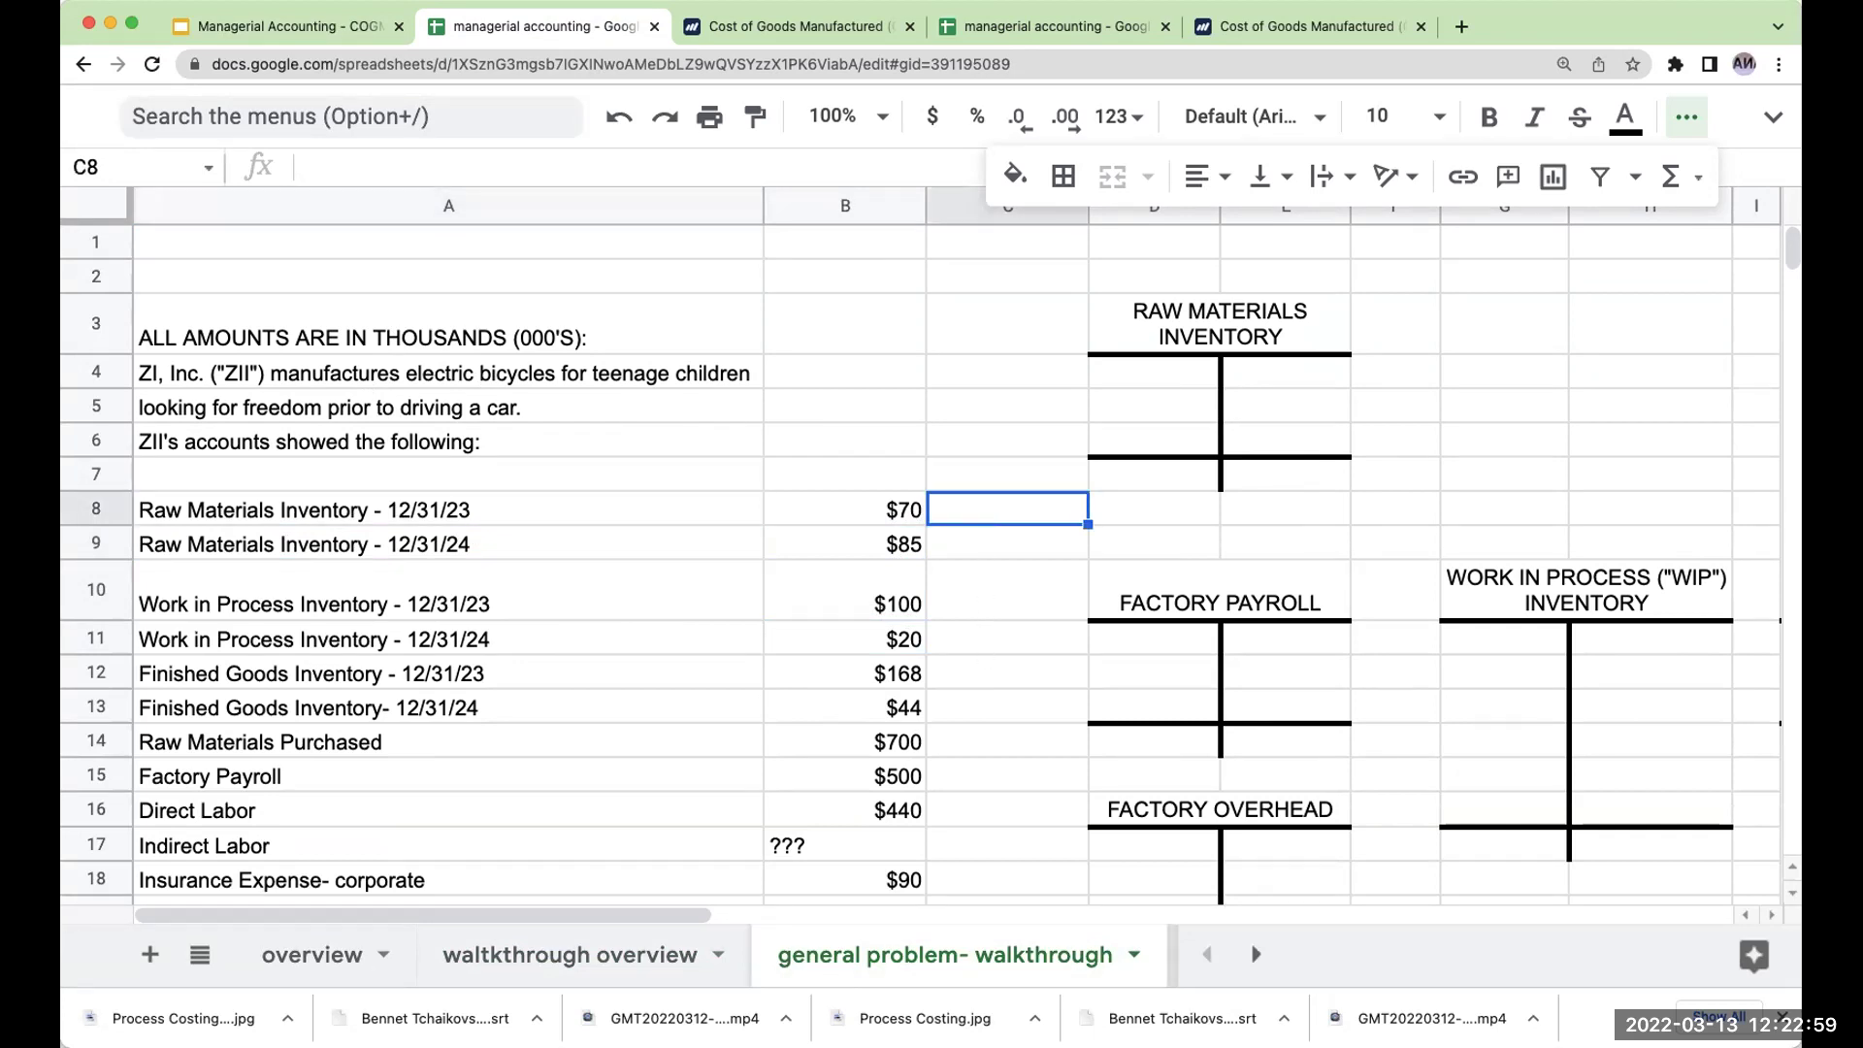
pyautogui.write('1/1/24')
pyautogui.press('Return')
pyautogui.press('Up')
pyautogui.press('Left')
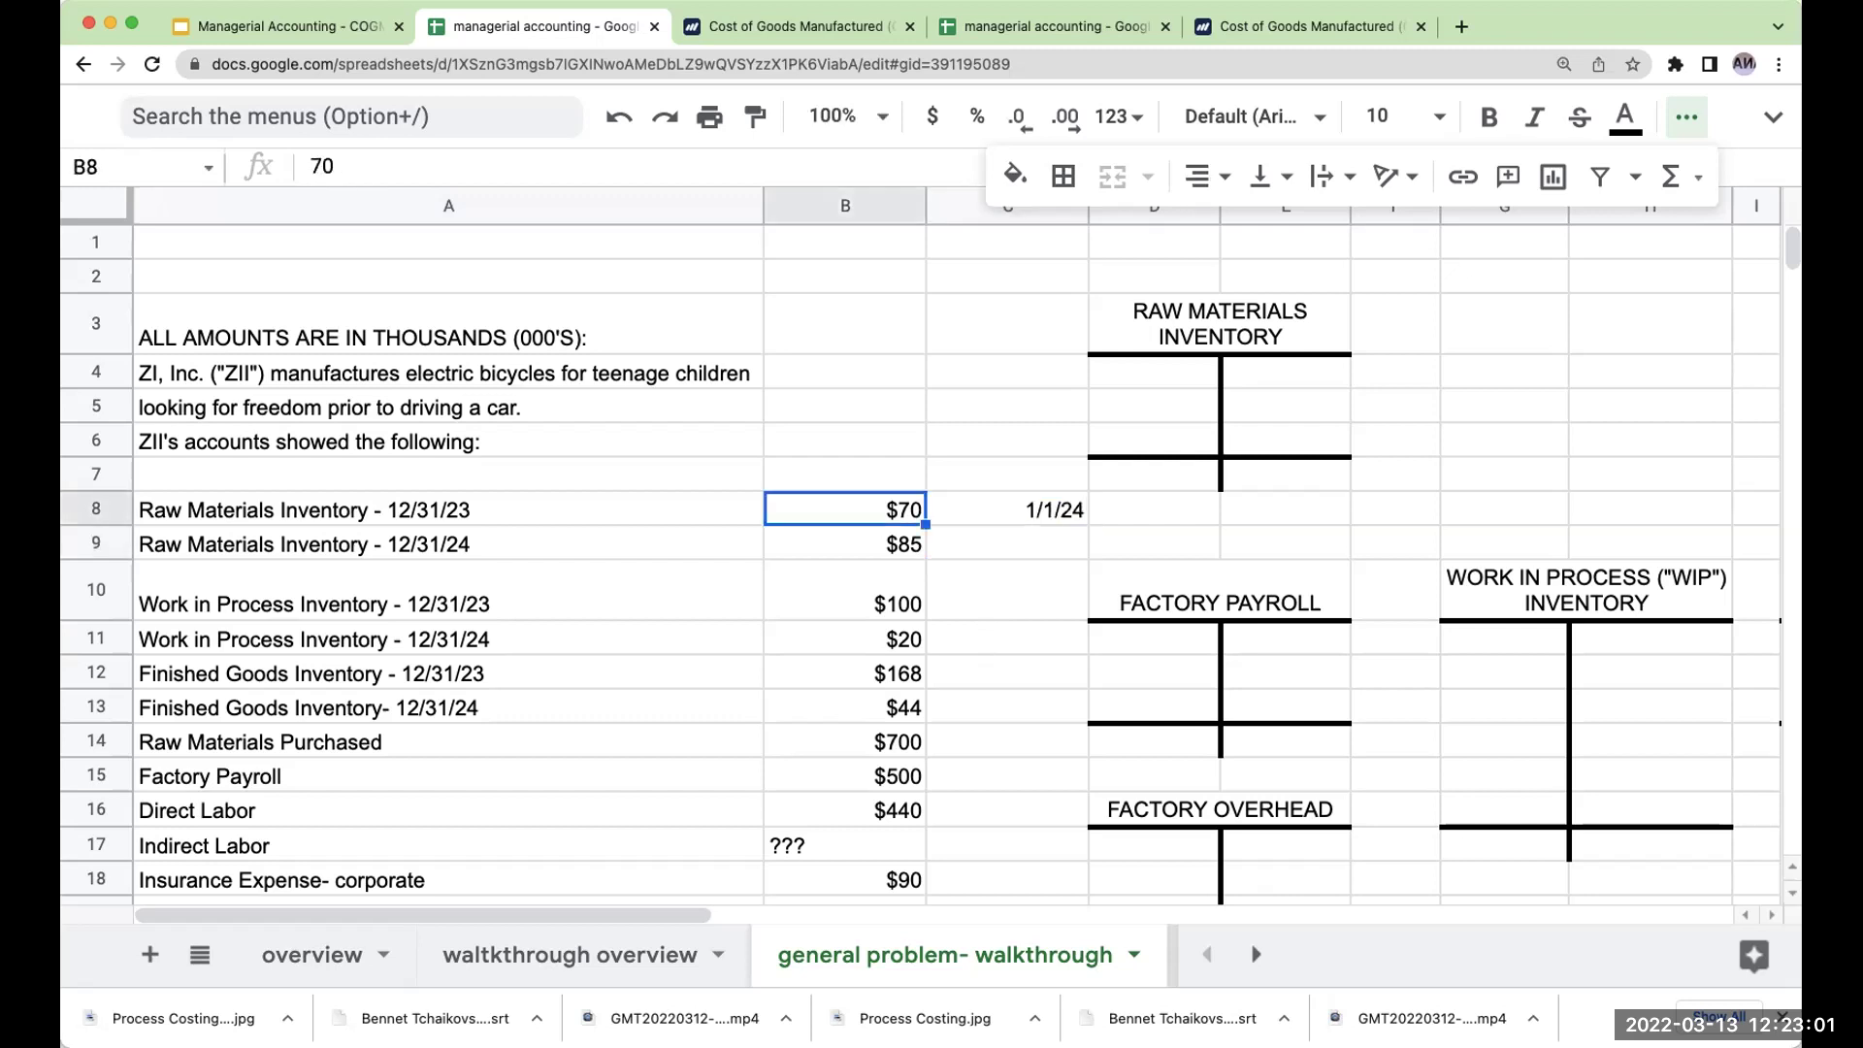
pyautogui.press('Right')
pyautogui.press('BackSpace')
pyautogui.press('Up')
pyautogui.press('Up')
pyautogui.press('Up')
pyautogui.press('Right')
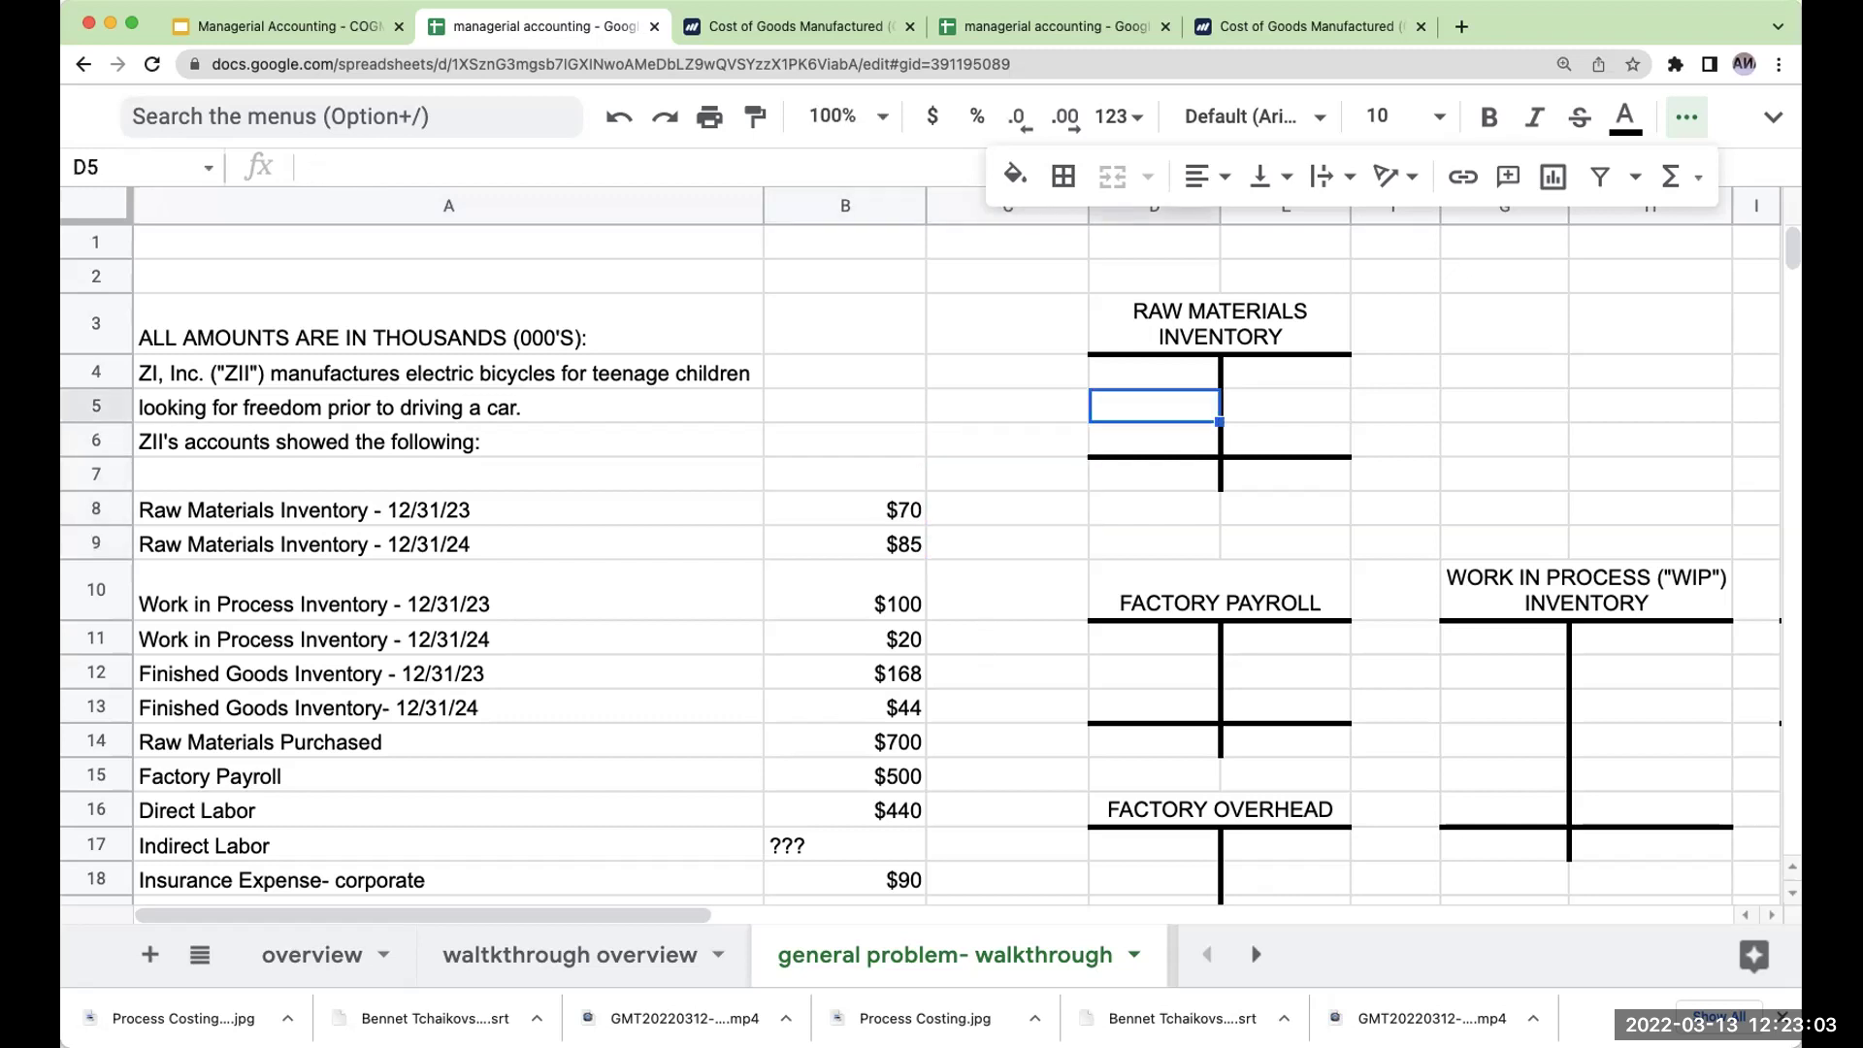
pyautogui.press('Up')
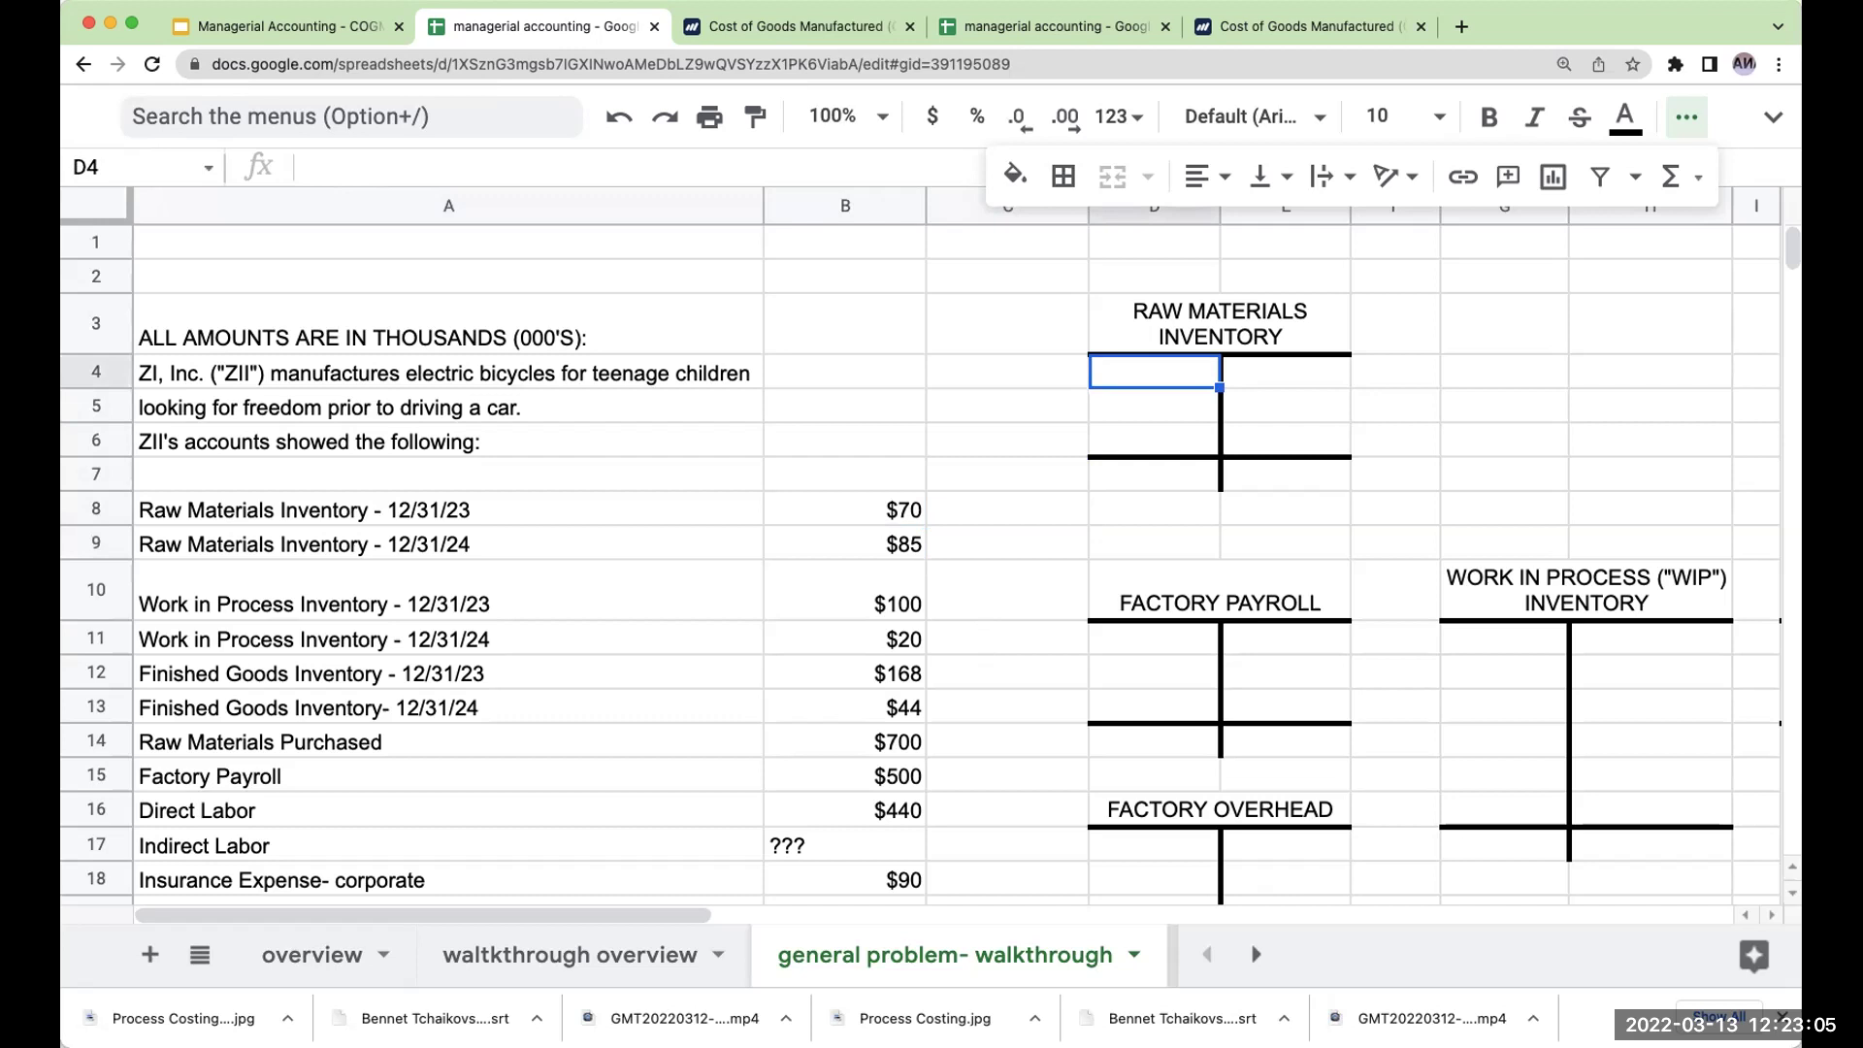
pyautogui.press('Down')
pyautogui.press('Up')
pyautogui.press('Down')
pyautogui.press('Down')
pyautogui.press('Down')
pyautogui.press('Left')
pyautogui.press('Left')
pyautogui.press('Down')
pyautogui.press('Down')
pyautogui.press('Down')
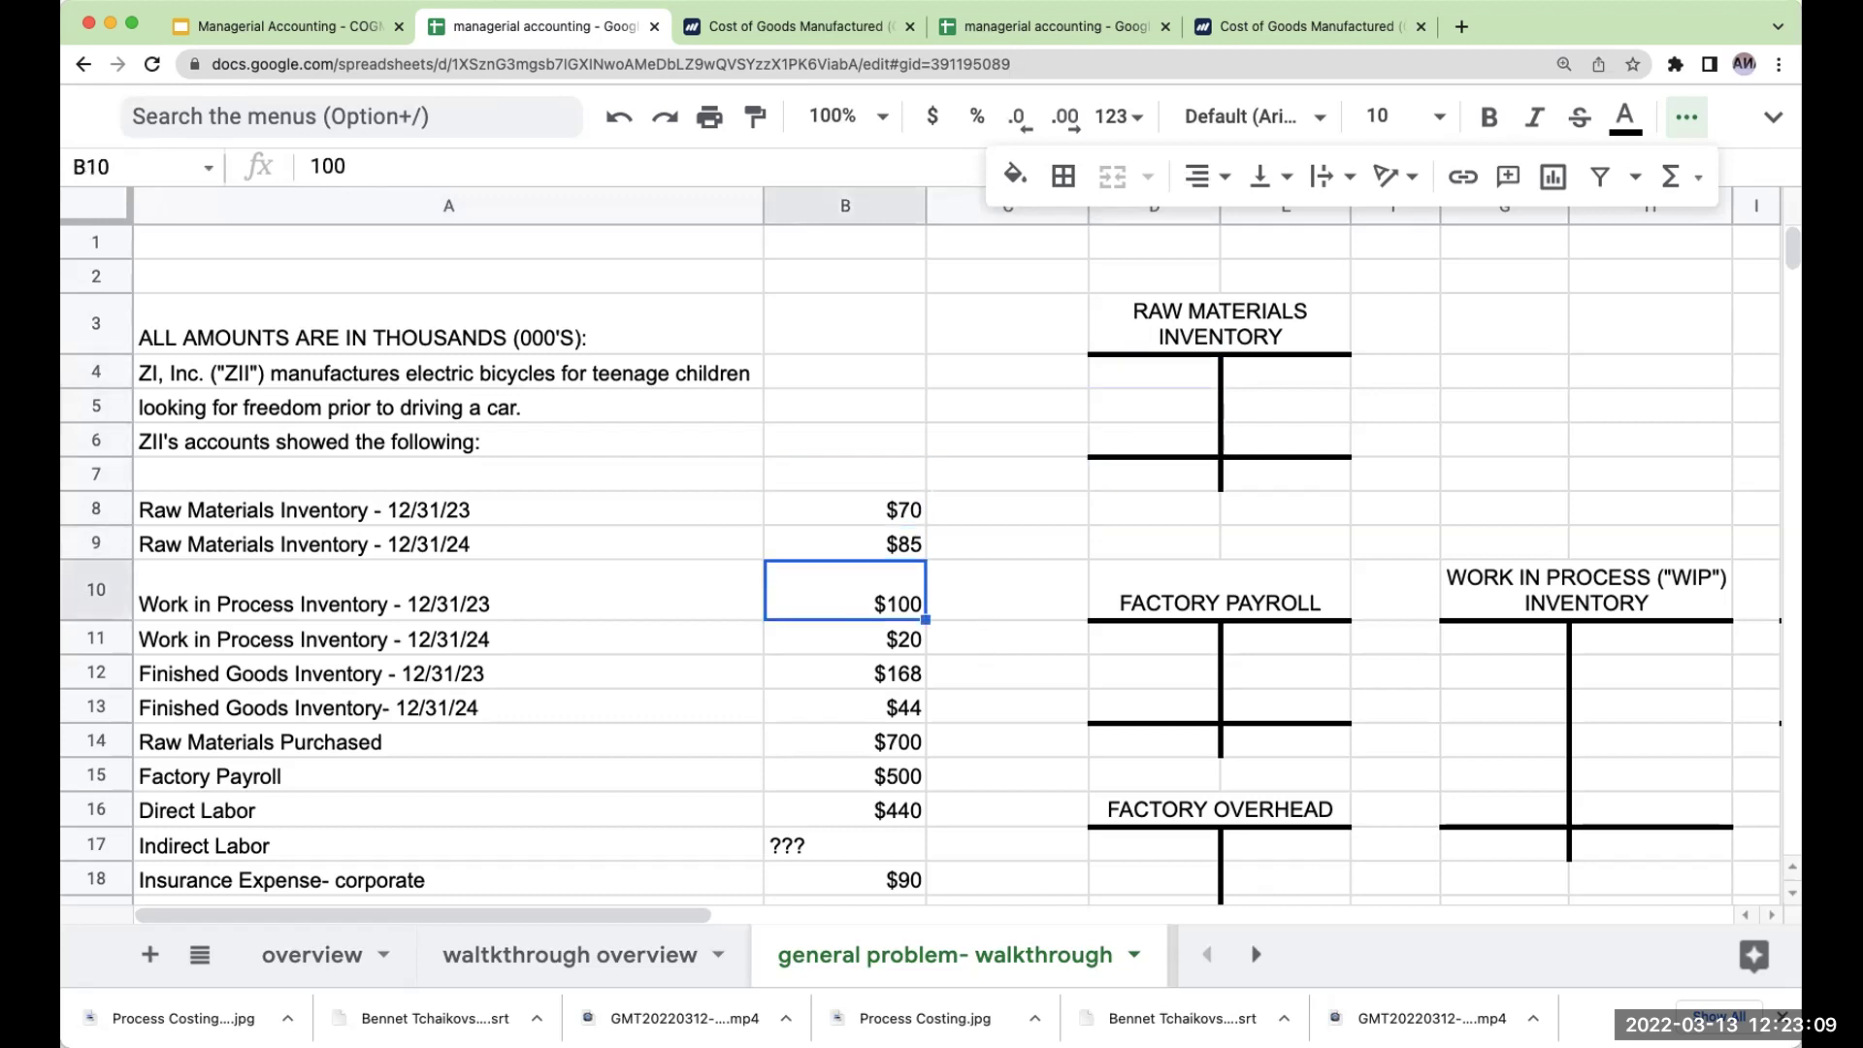
pyautogui.press('Down')
pyautogui.press('Down')
pyautogui.press('Down')
pyautogui.press('Up')
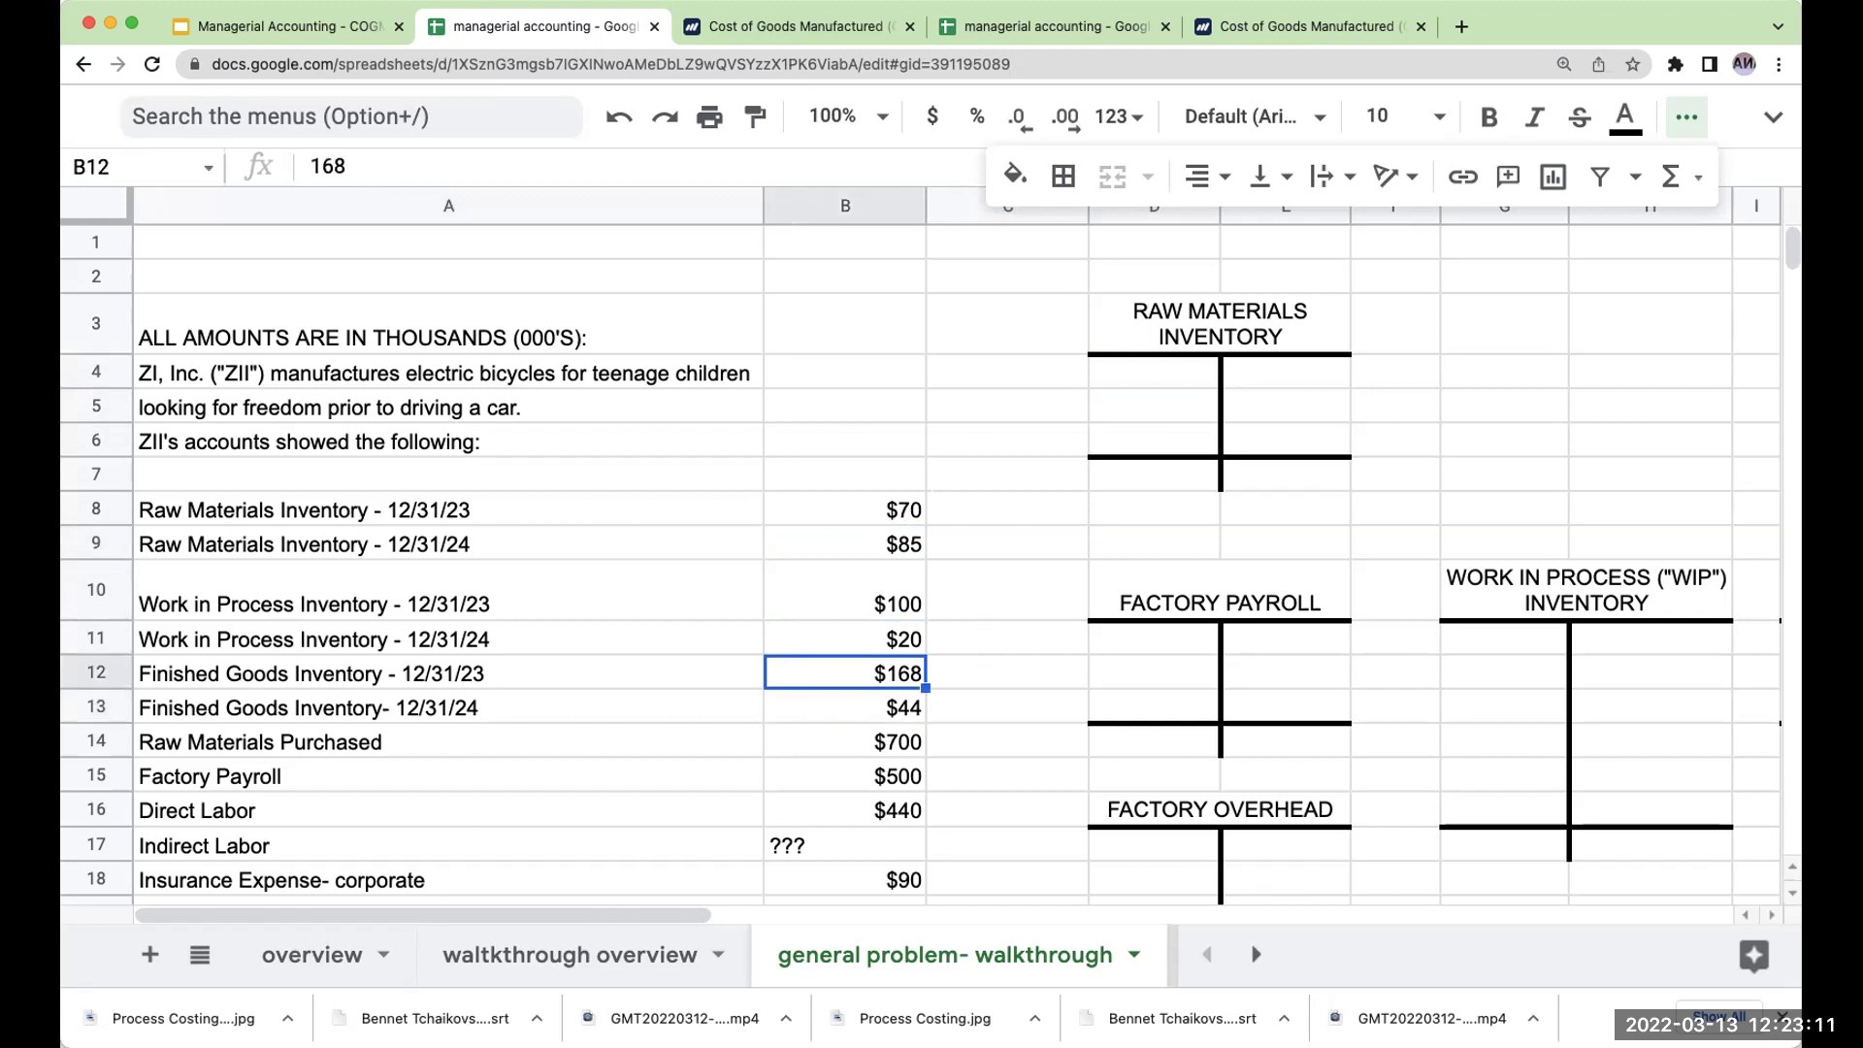
pyautogui.press('Down')
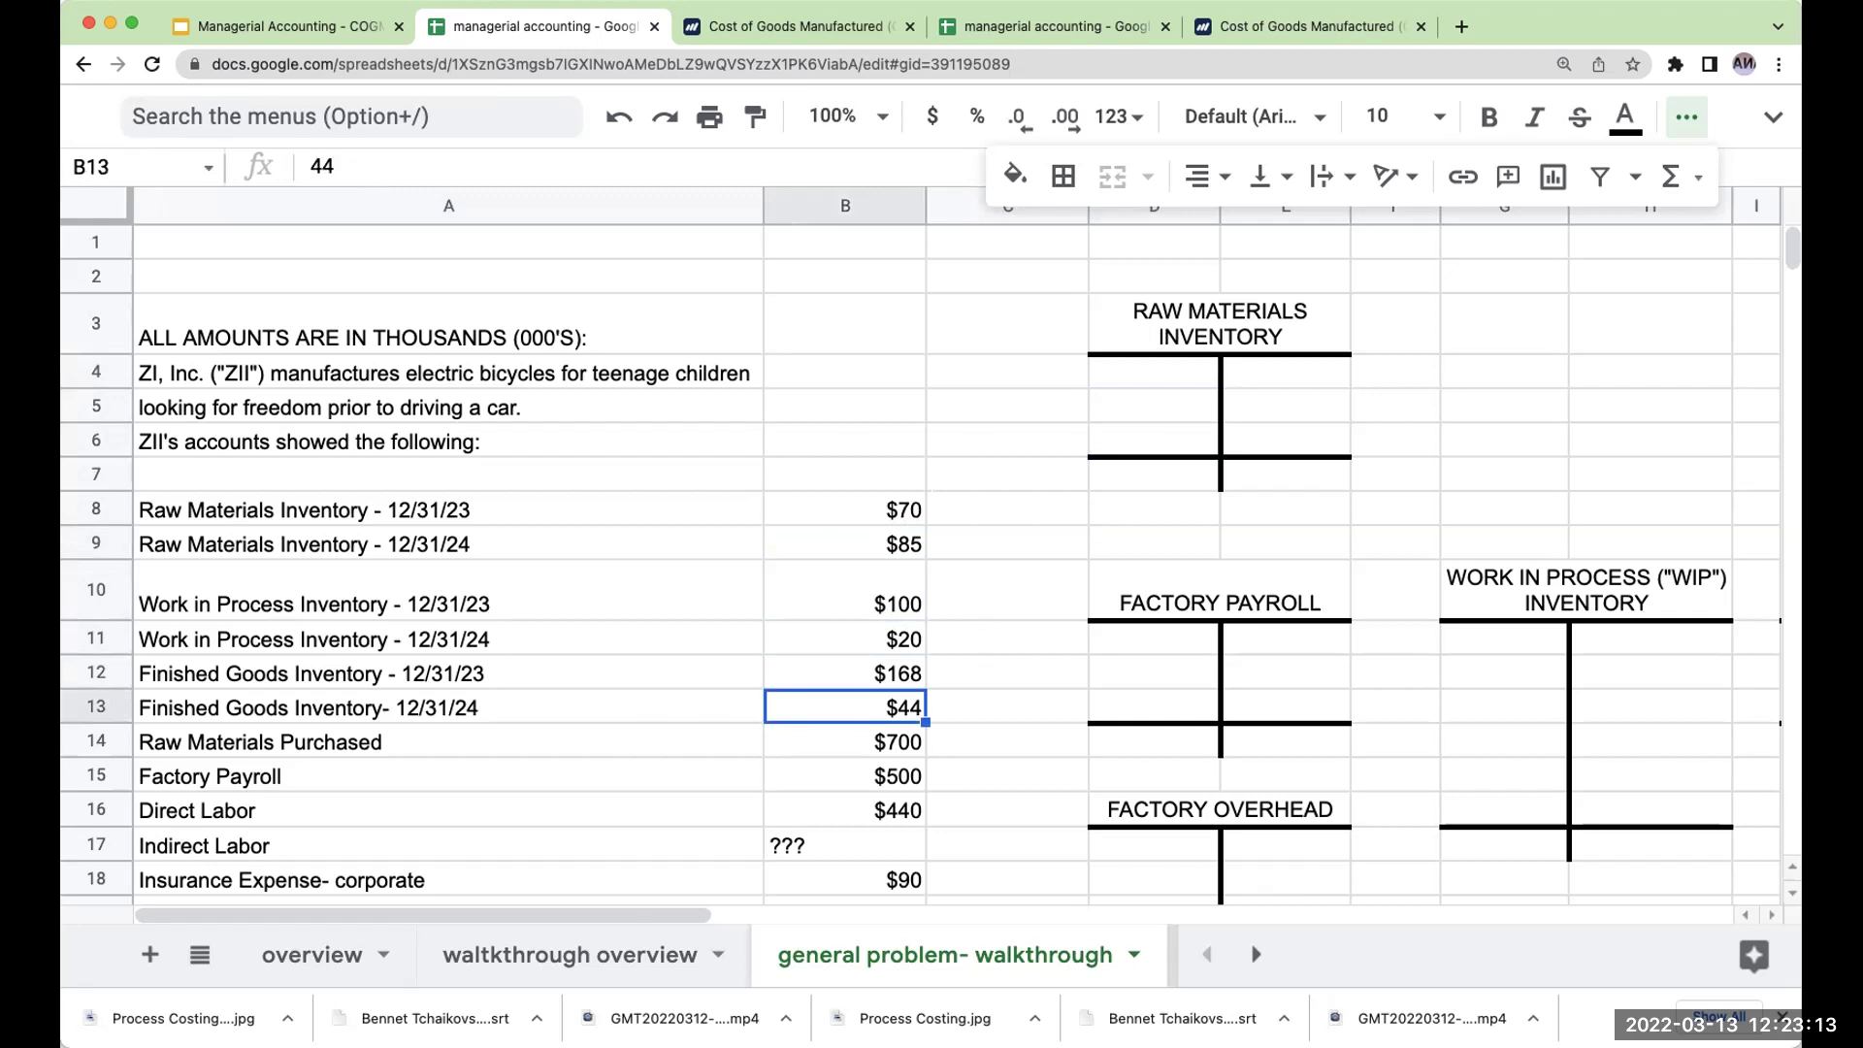
pyautogui.press('Down')
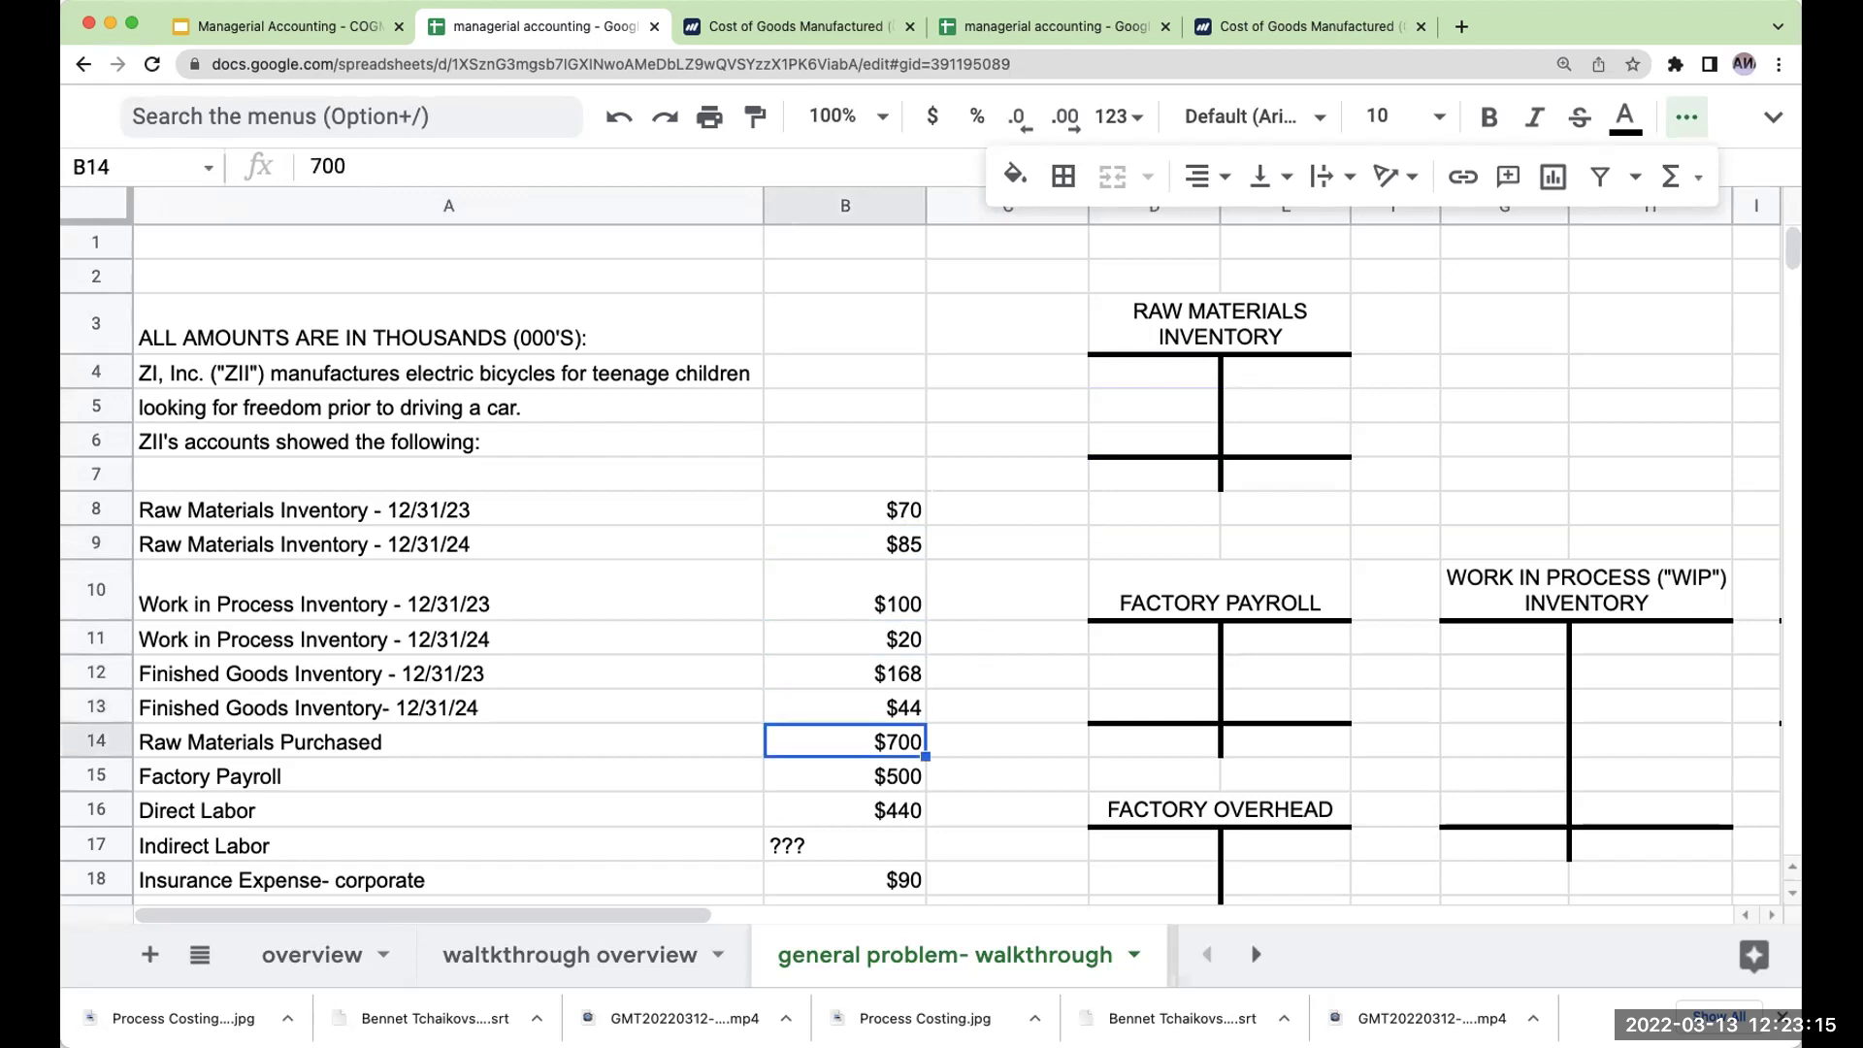
# - Review the factory payroll (500), direct labor (440), unknown indirect labor and corporate insurance (90) amounts
pyautogui.scroll(-5, 500, 582)
pyautogui.click(684, 544)
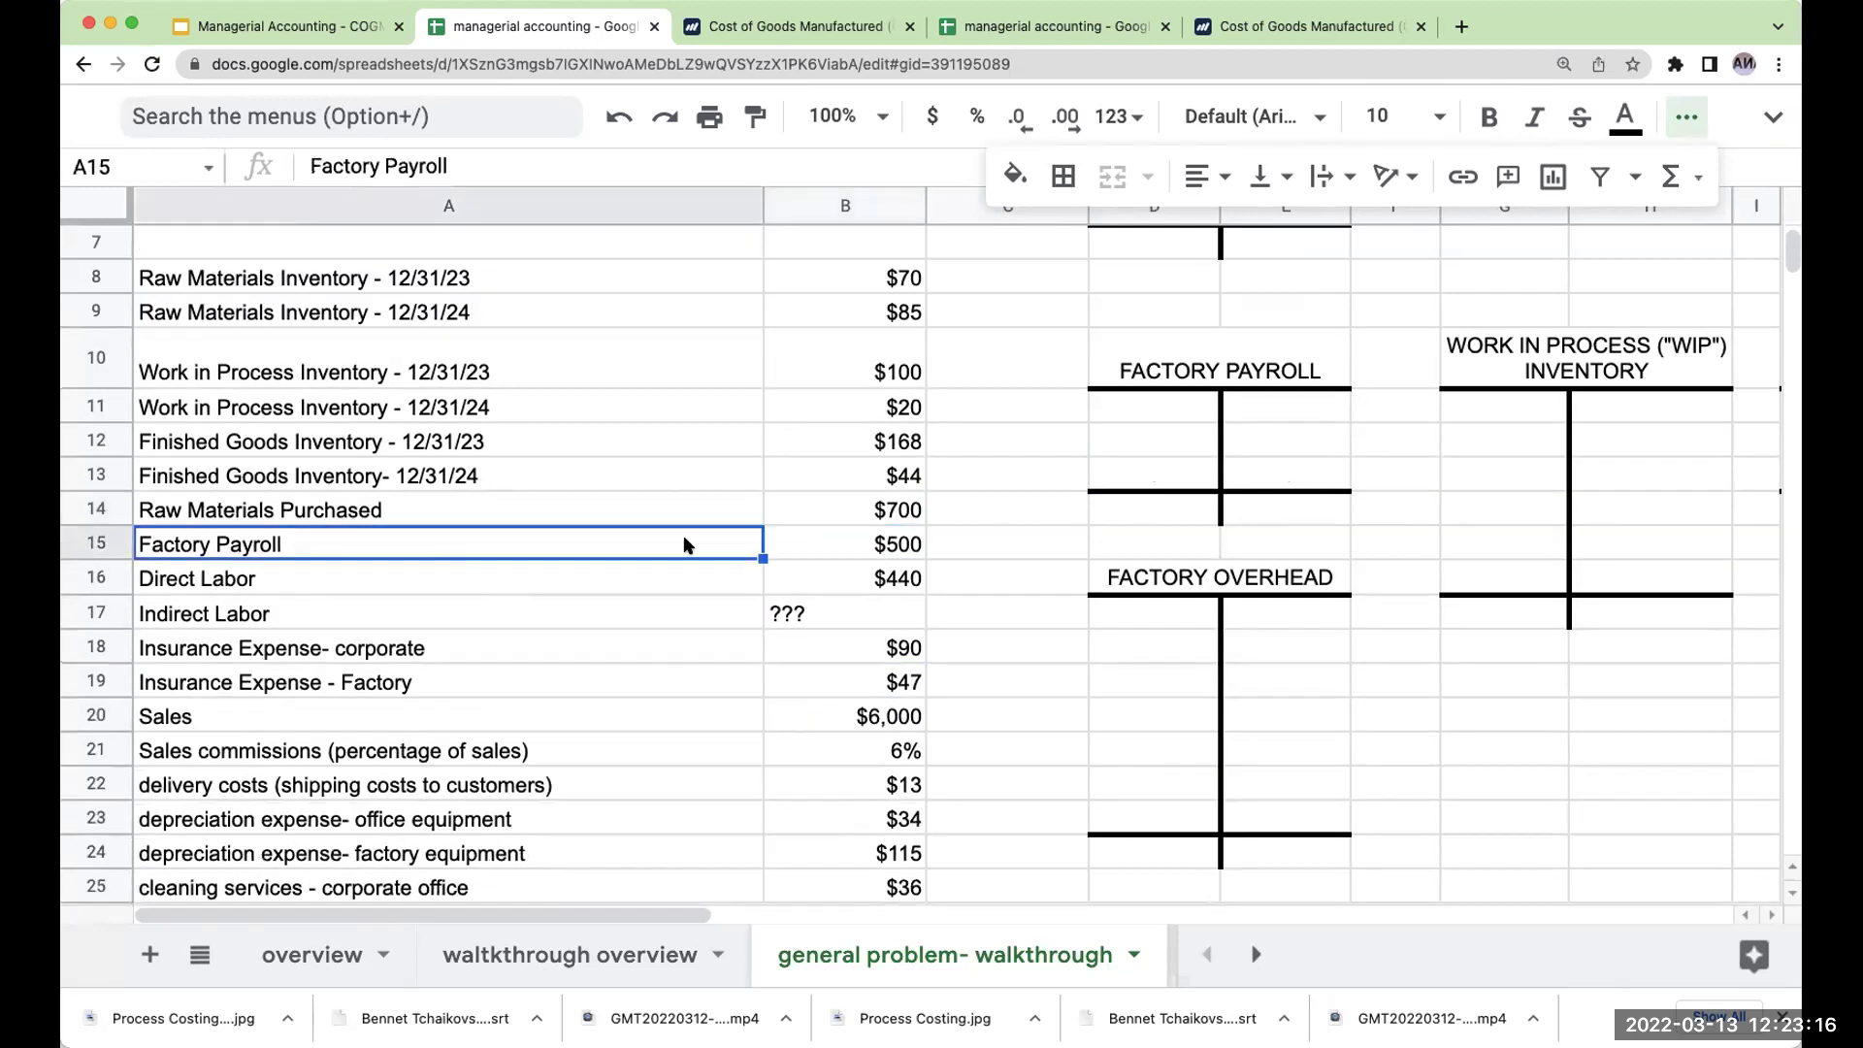
pyautogui.click(879, 551)
pyautogui.click(890, 581)
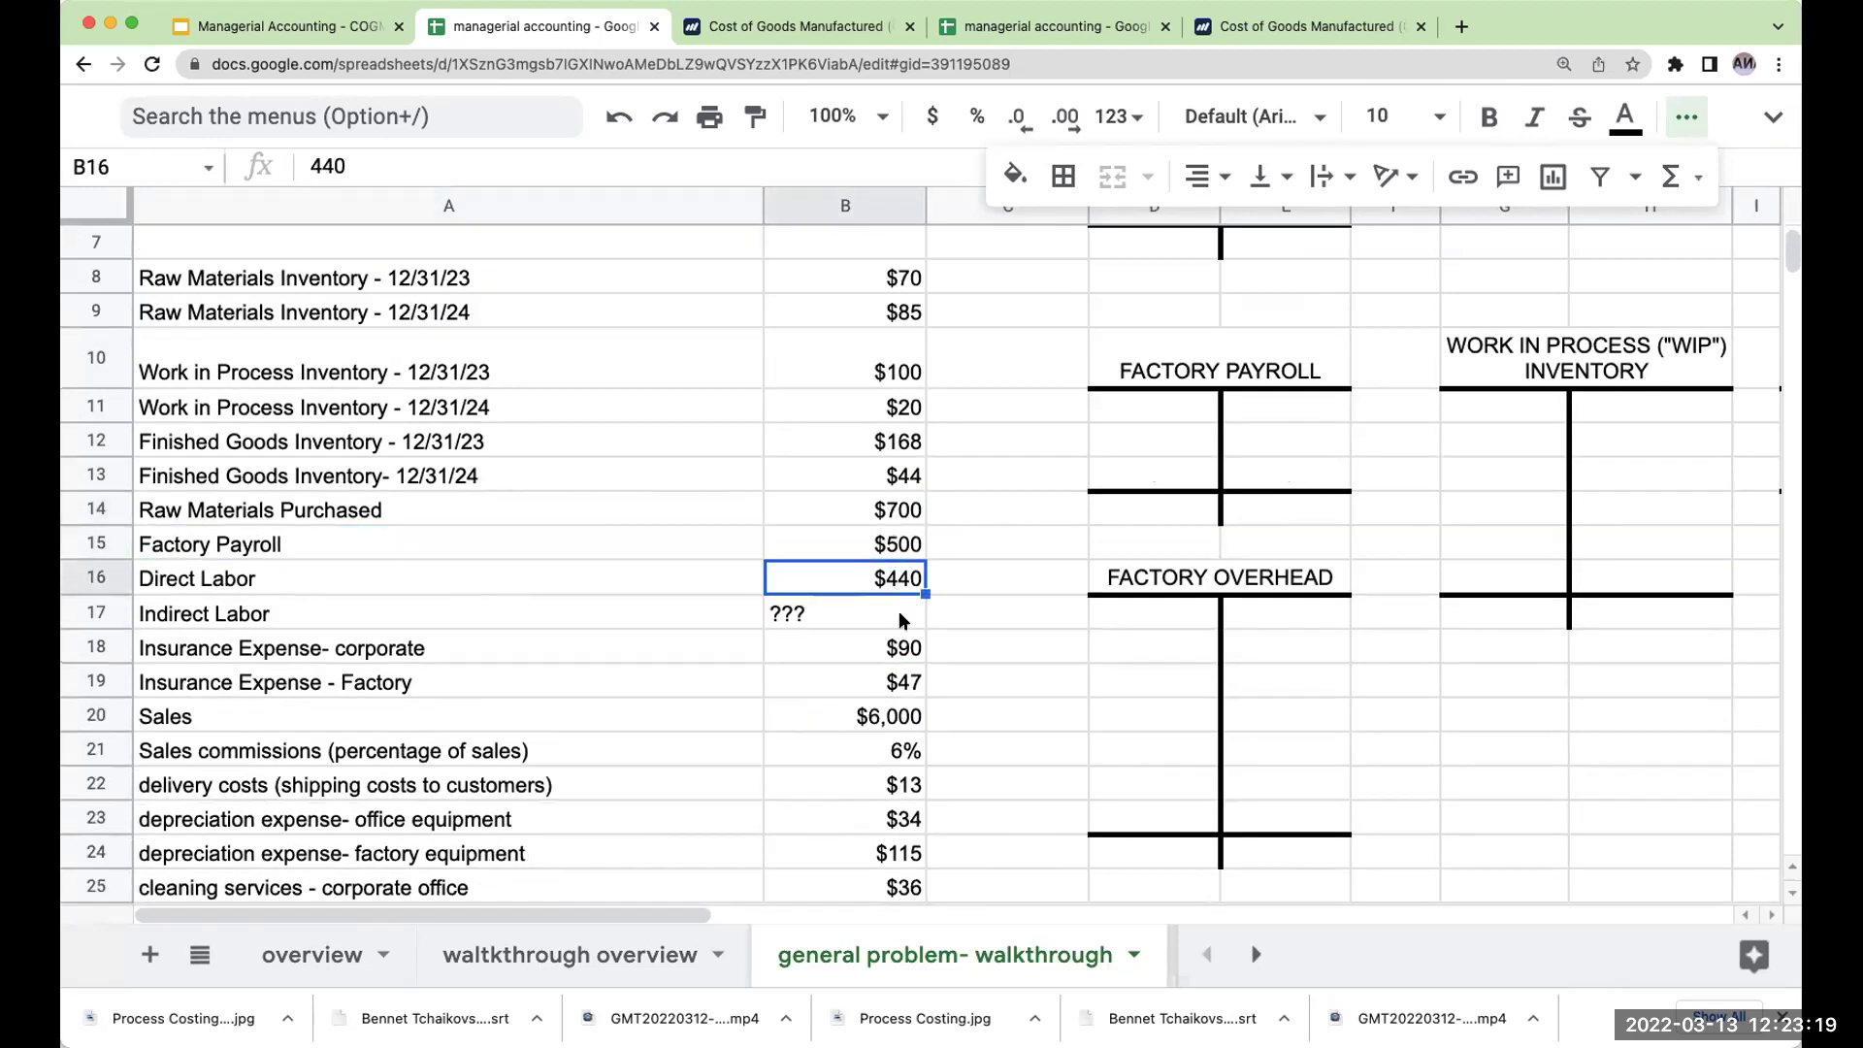
pyautogui.click(899, 611)
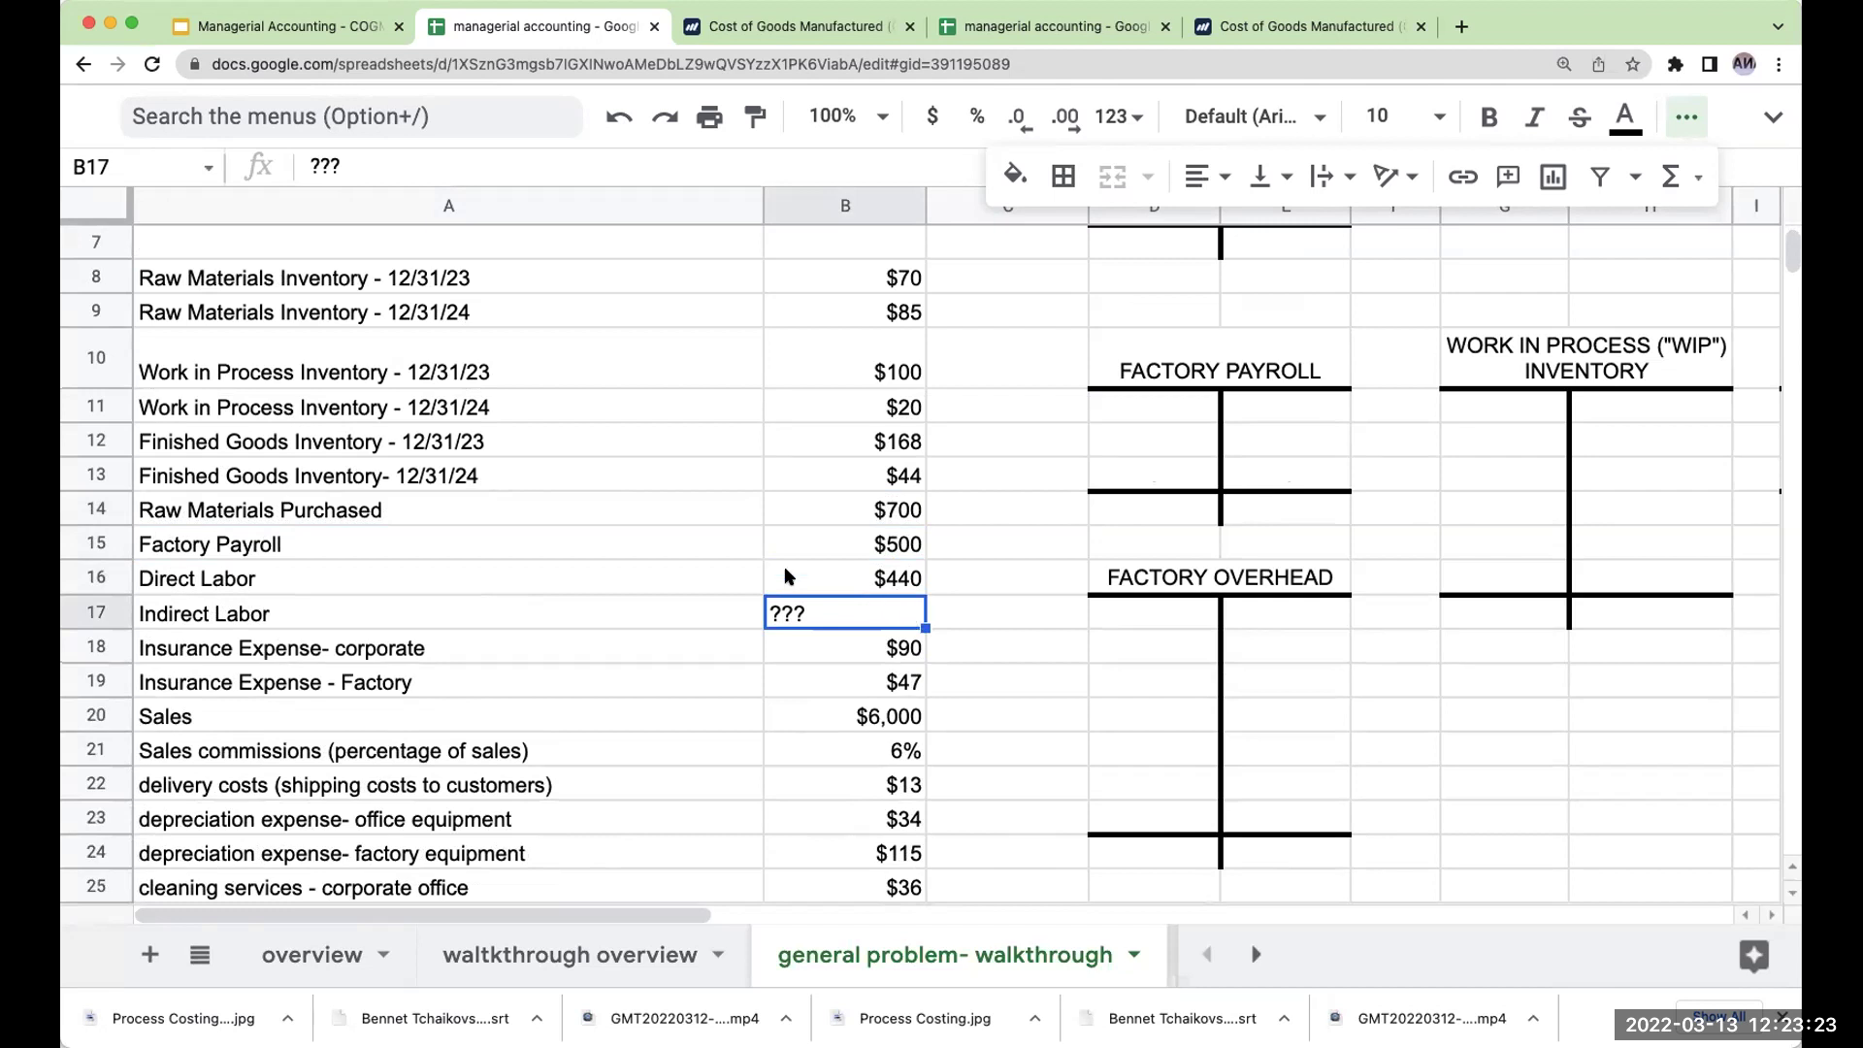
pyautogui.scroll(-2, 733, 575)
pyautogui.click(844, 580)
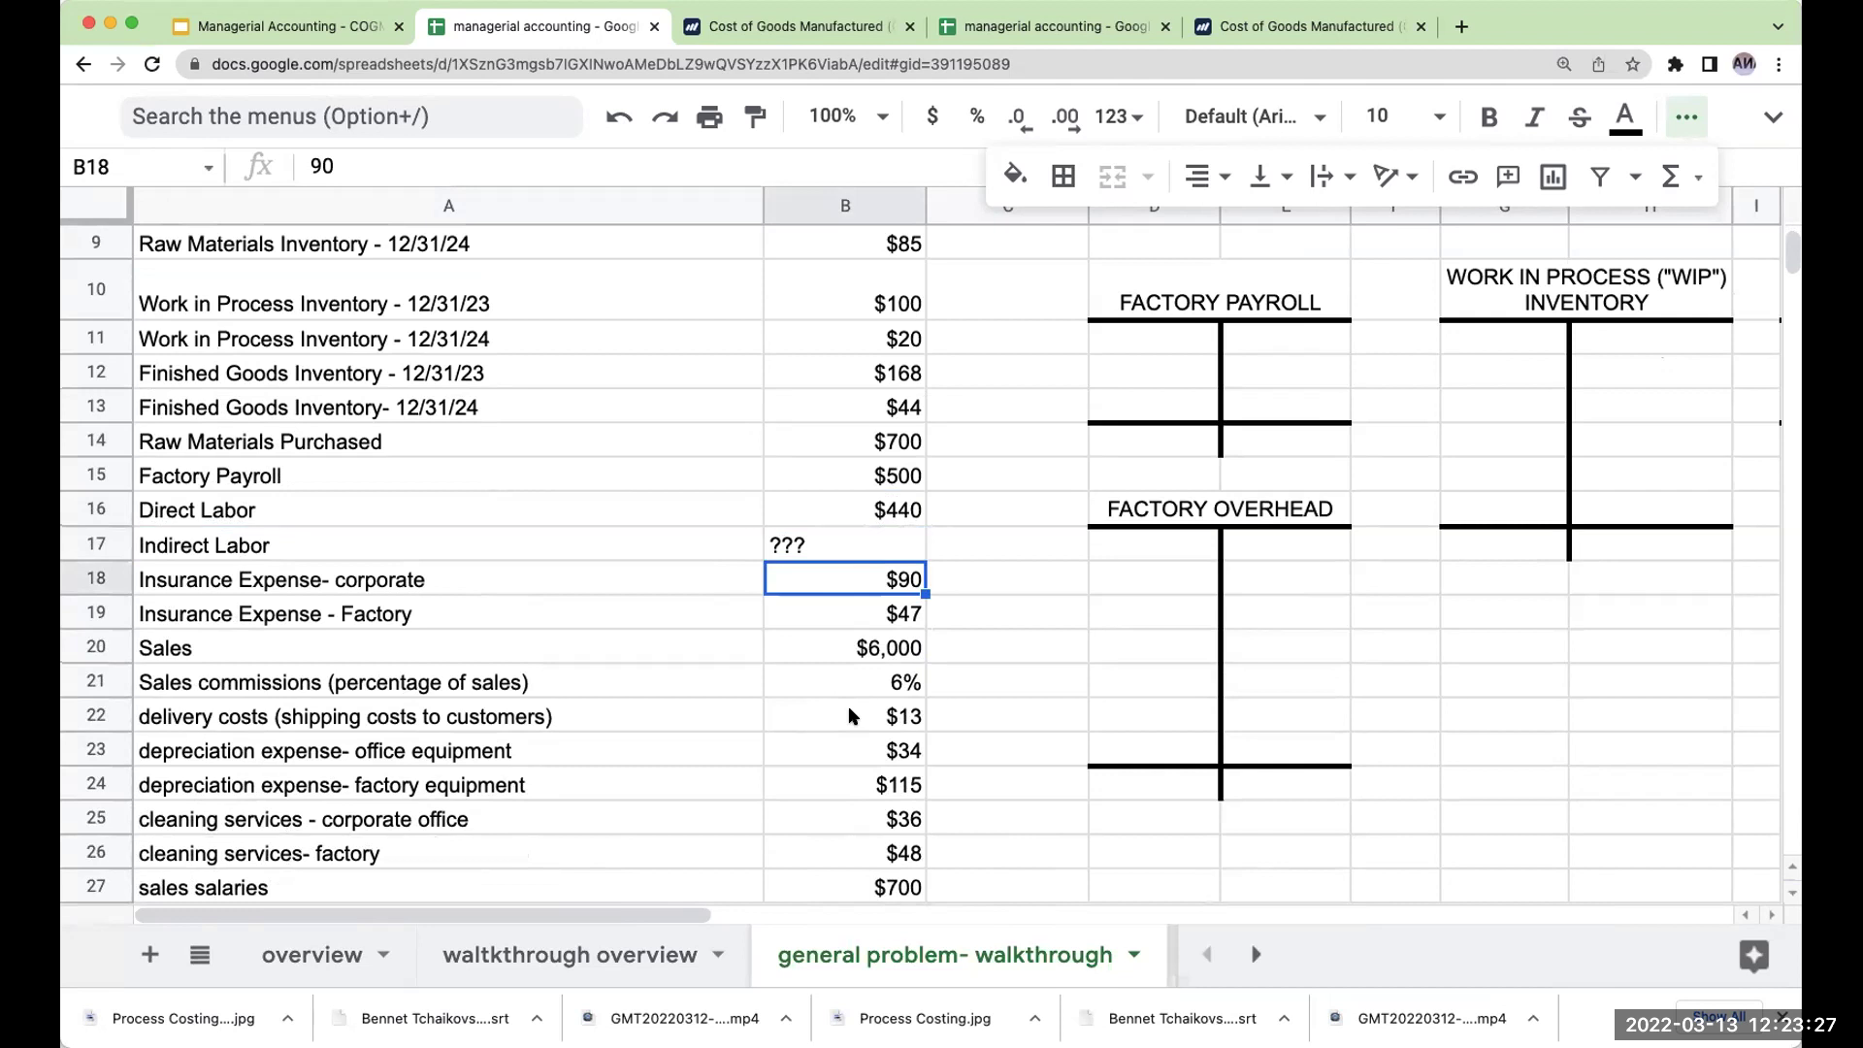
# - Review factory insurance (47), sales (6,000), delivery, depreciation, cleaning, utilities and supplies amounts
pyautogui.press('Down')
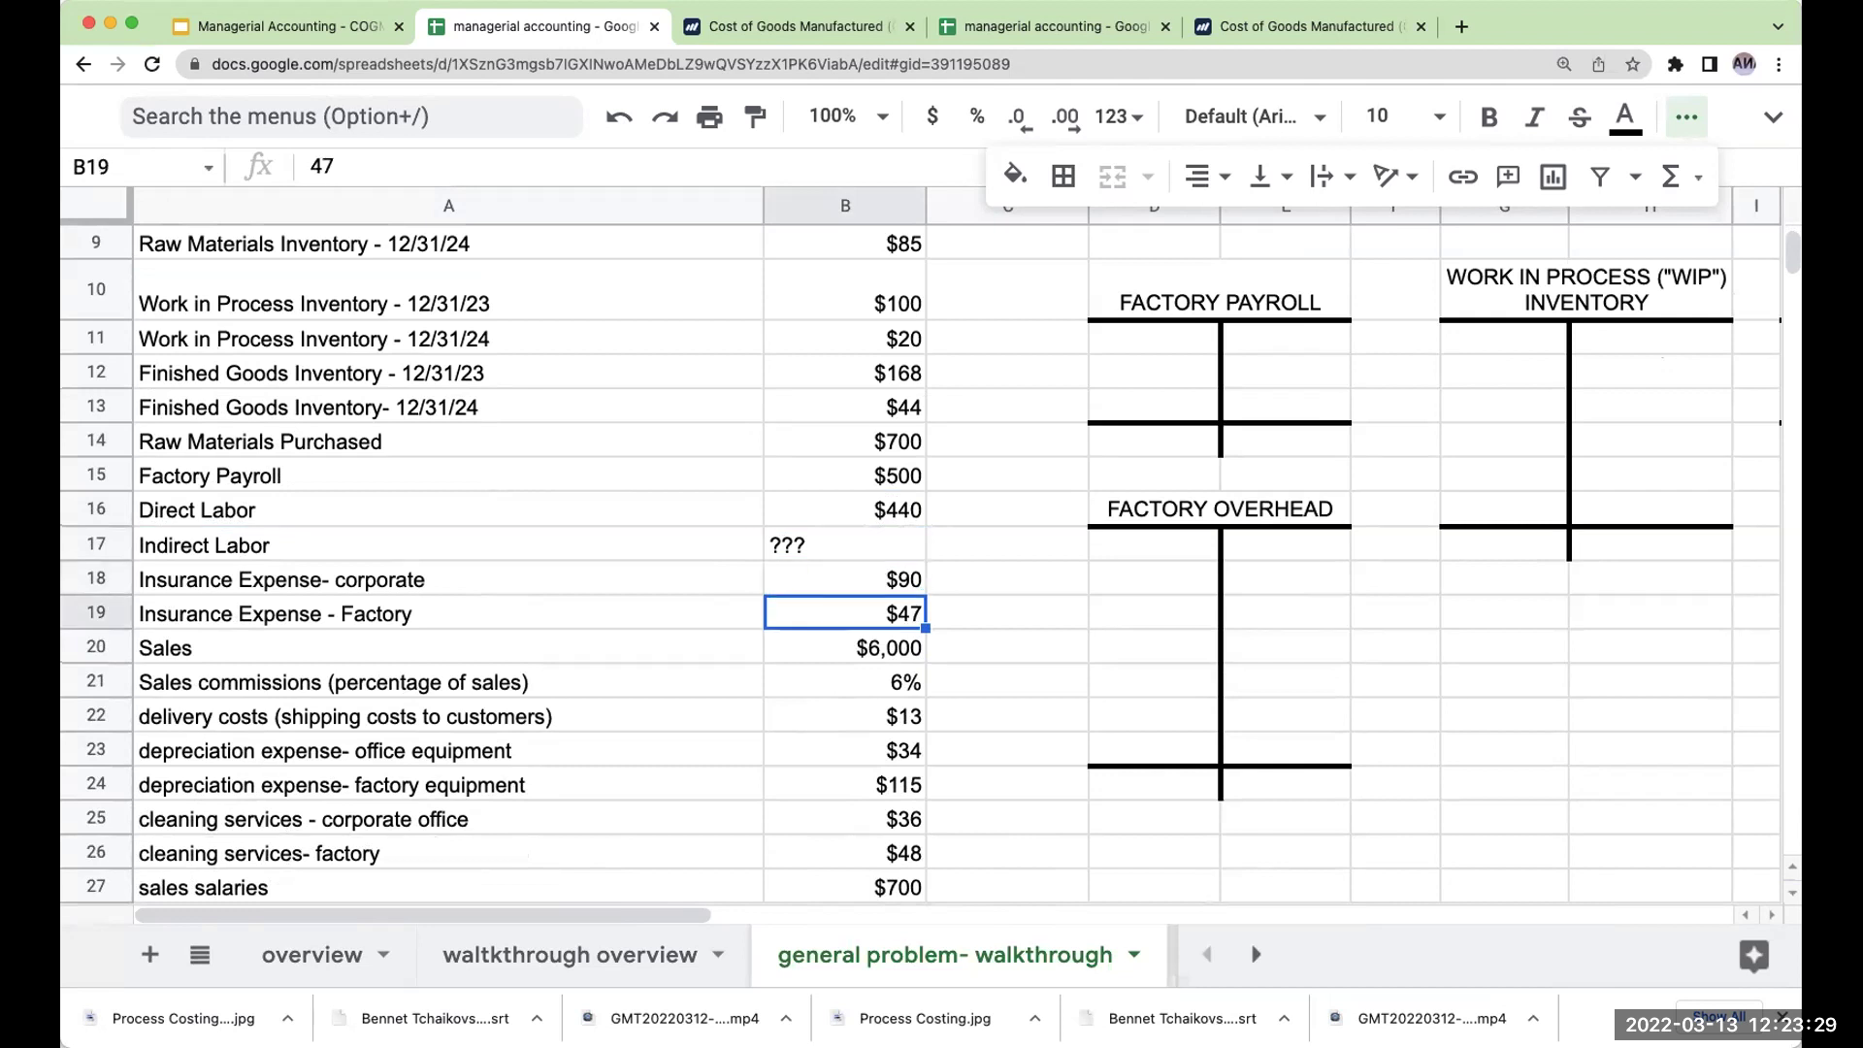
pyautogui.press('Down')
pyautogui.press('Down')
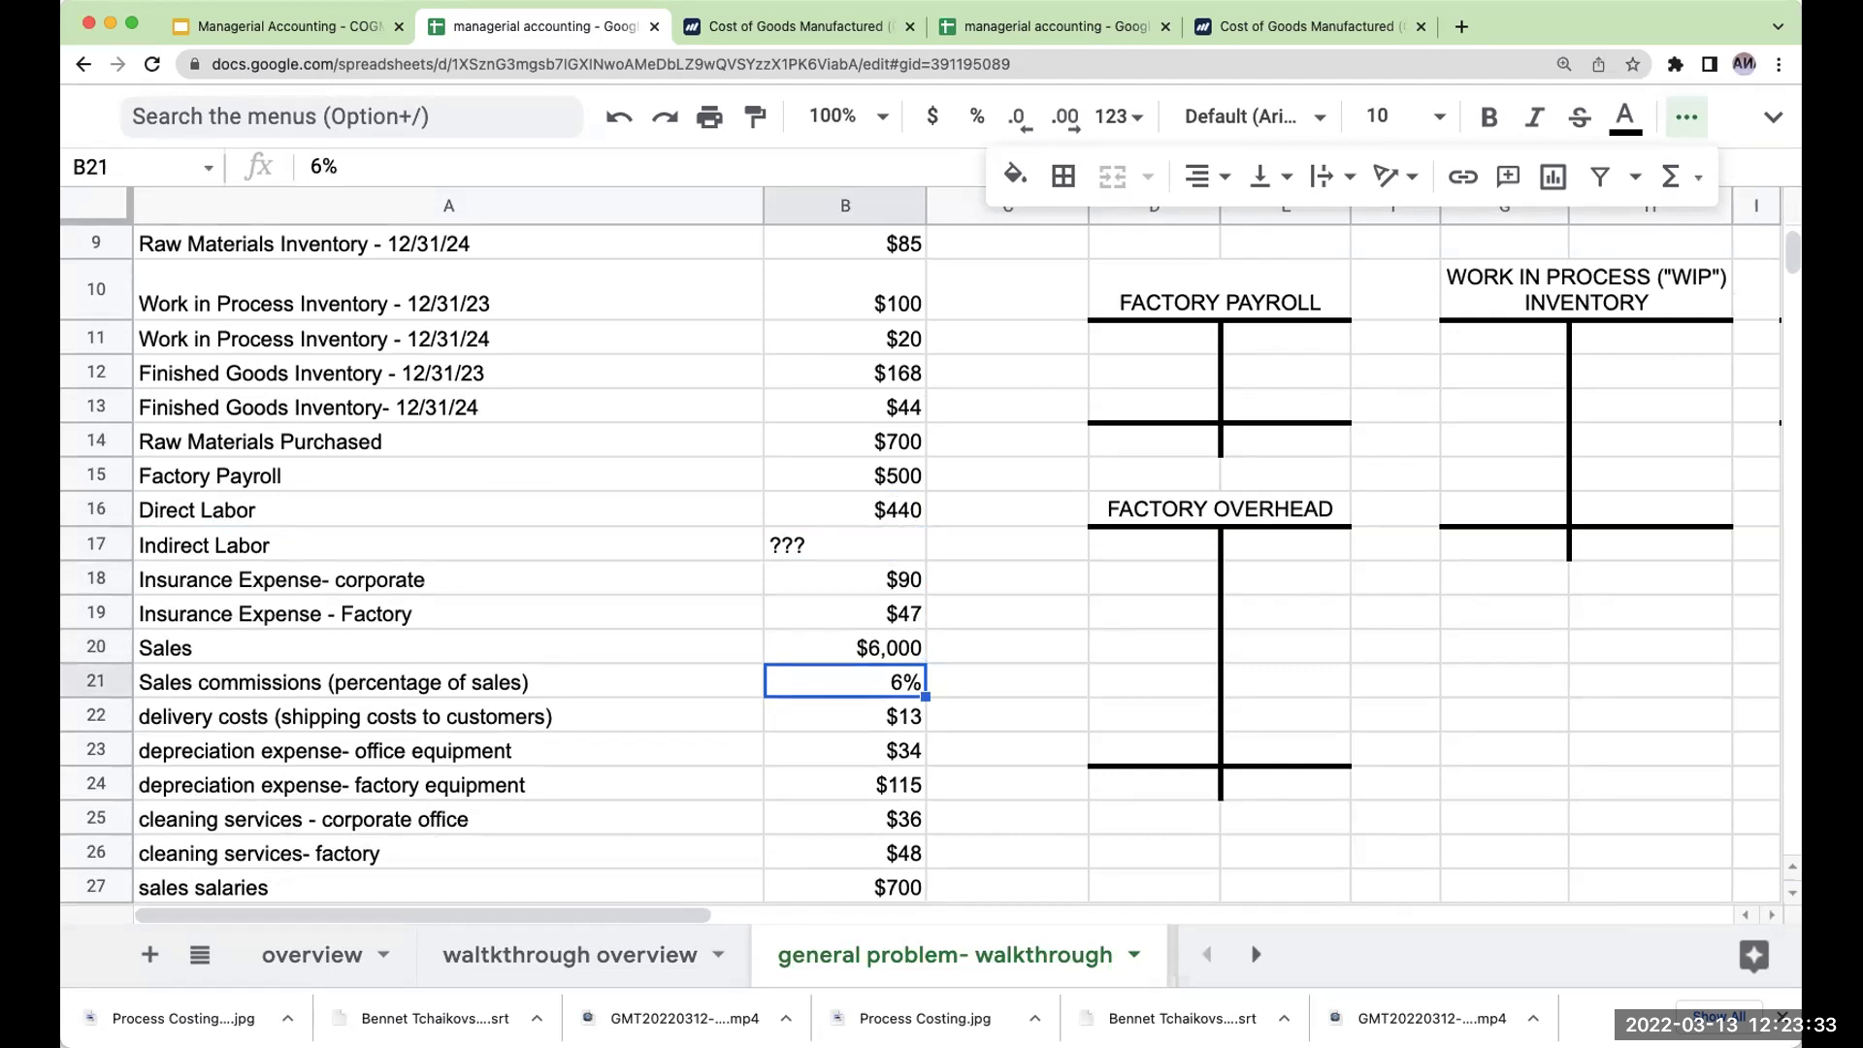
pyautogui.press('Down')
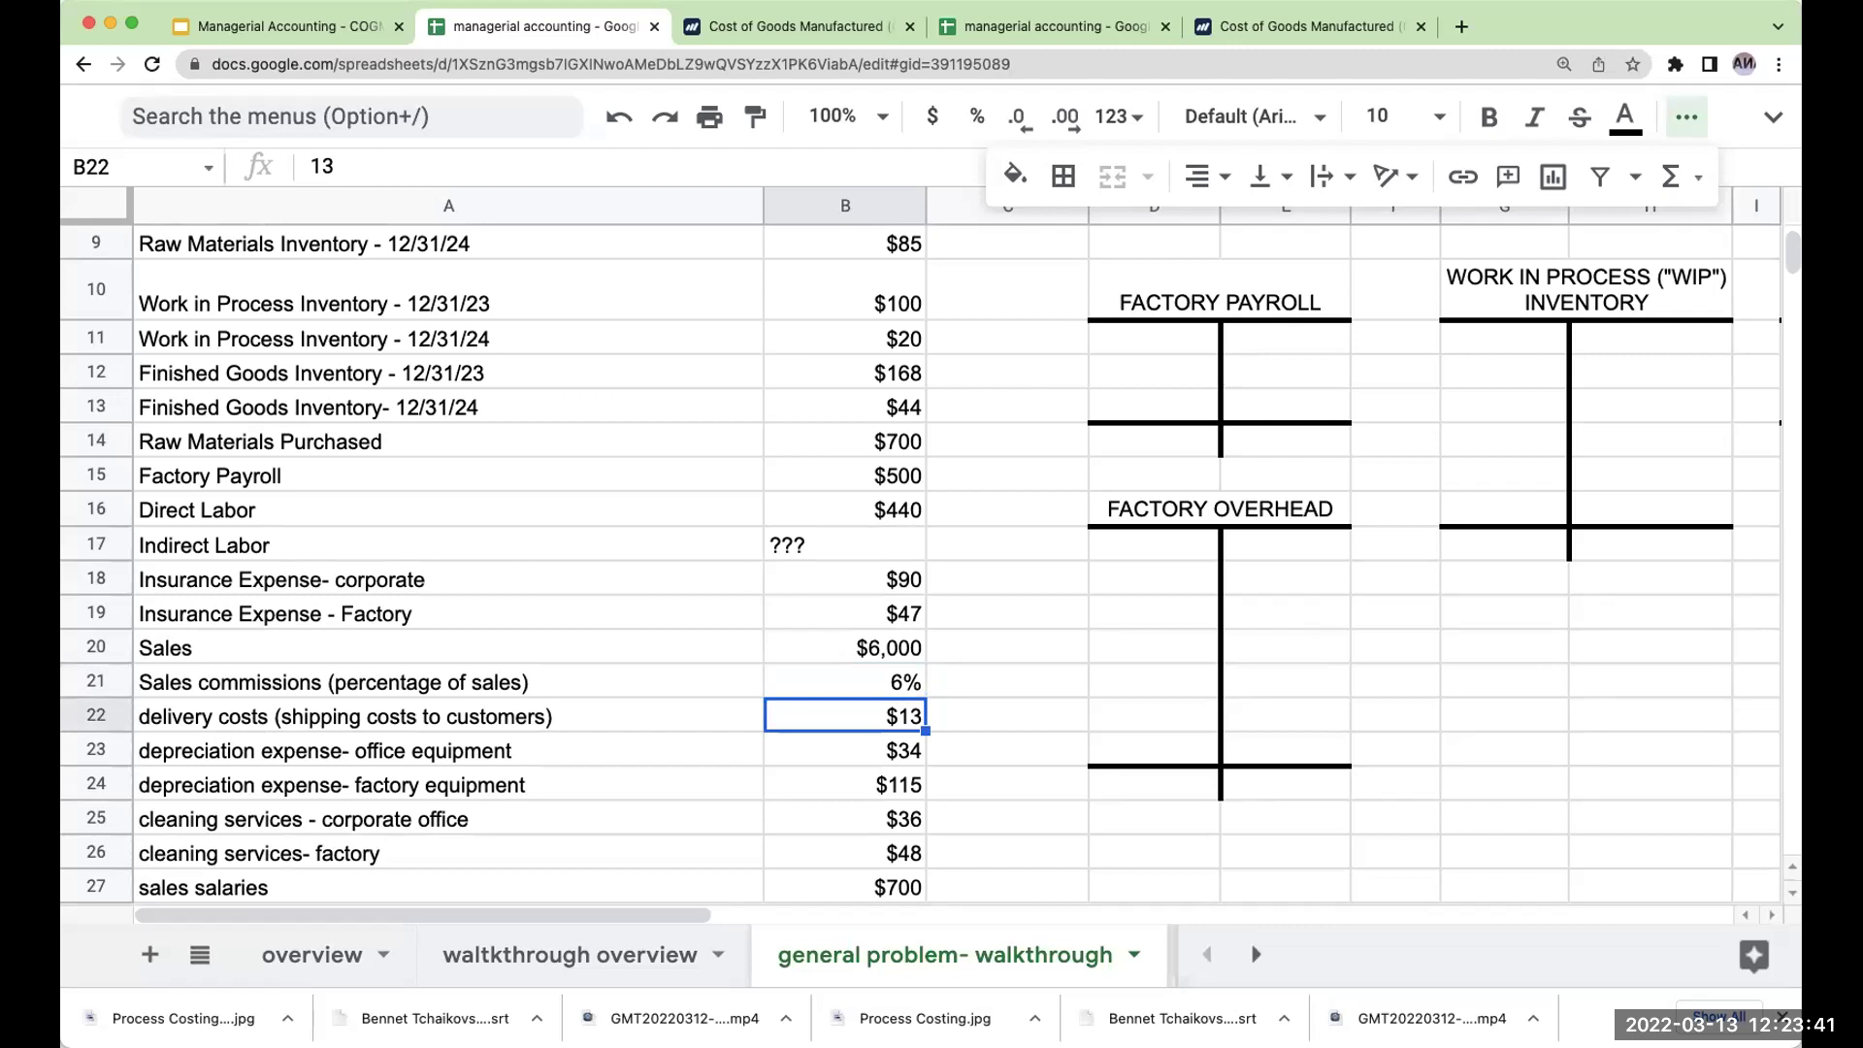
pyautogui.press('Down')
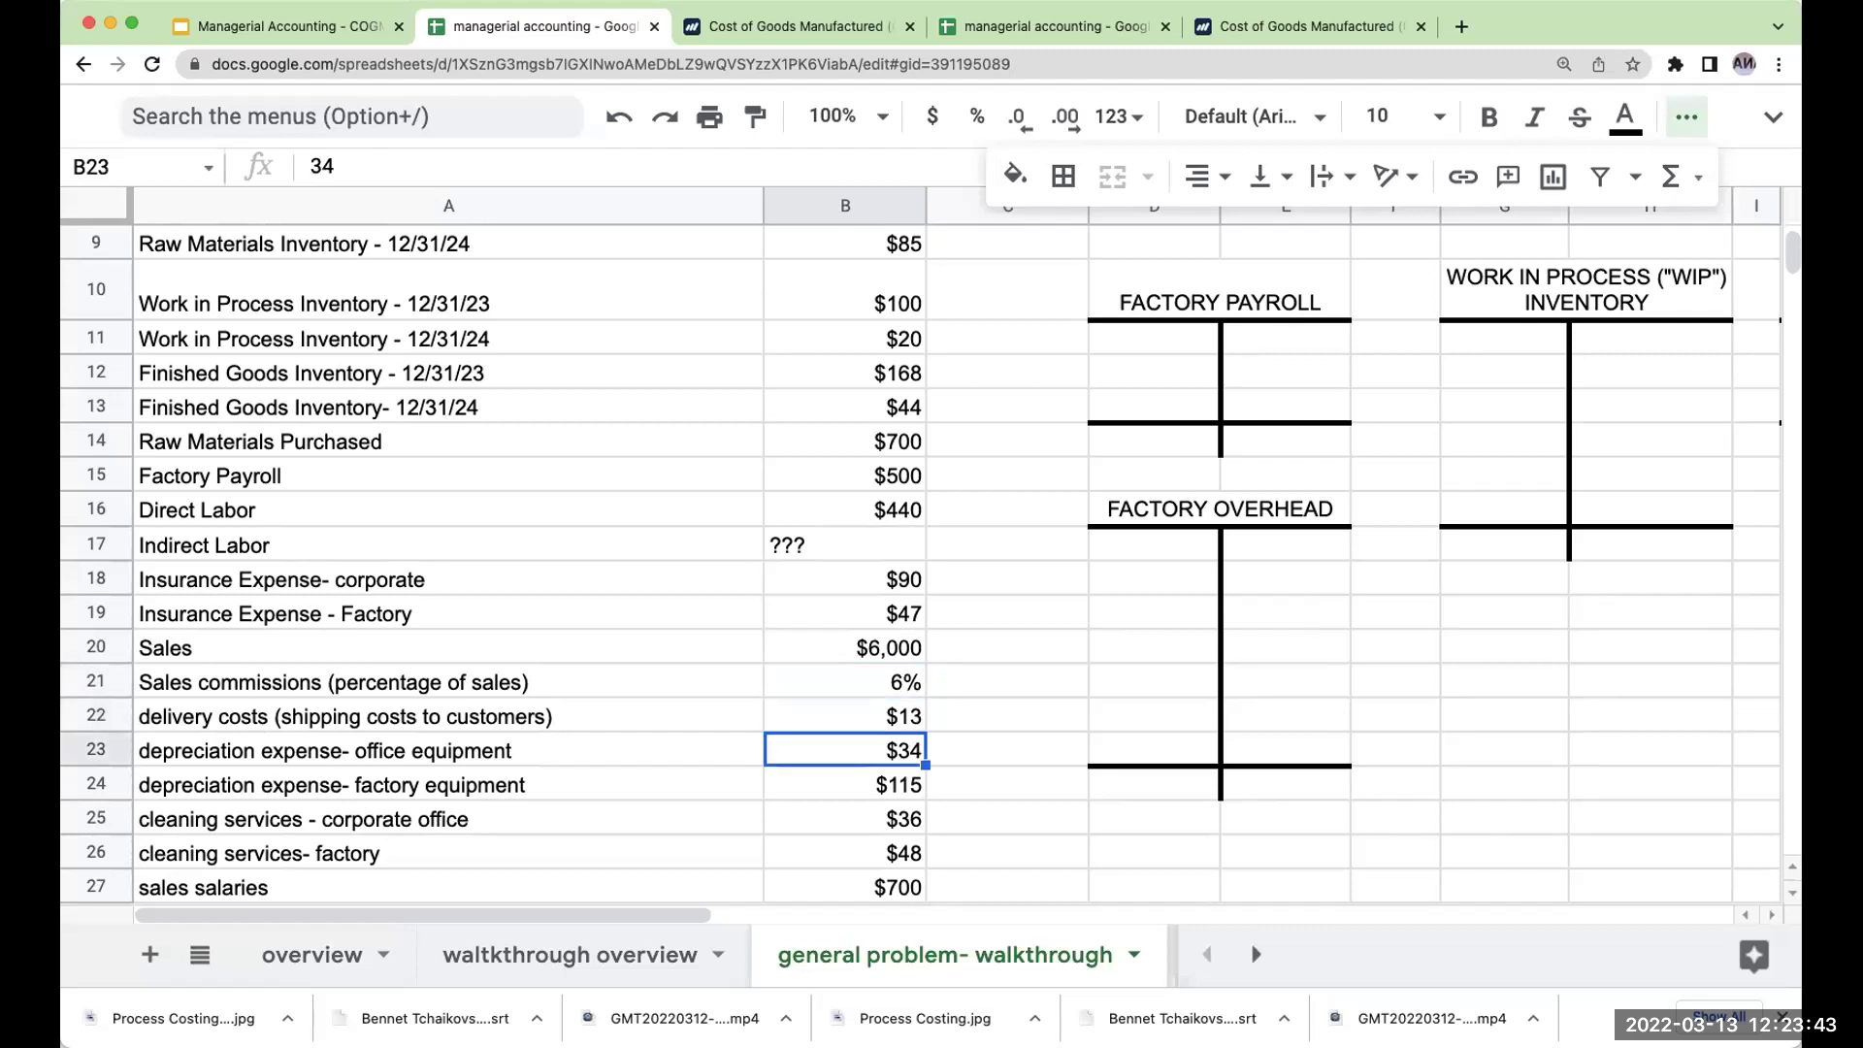
pyautogui.press('Down')
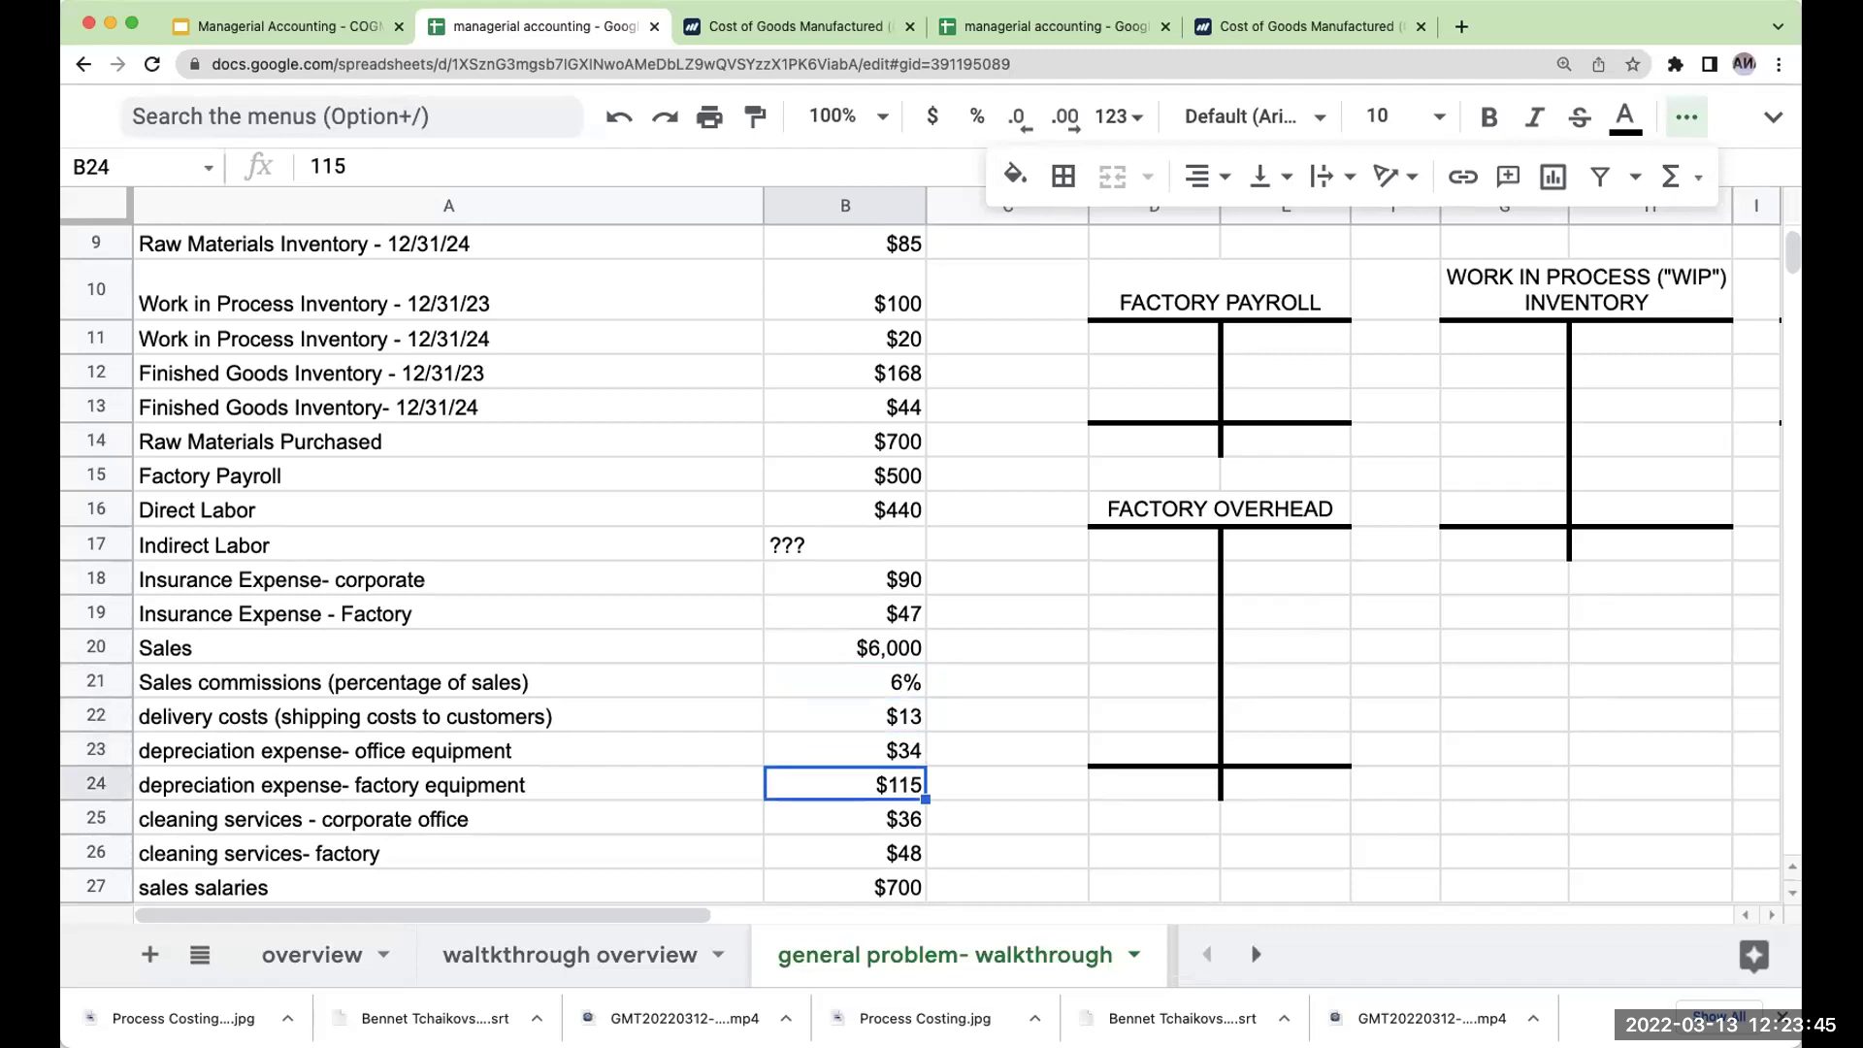
pyautogui.press('Down')
pyautogui.press('Down')
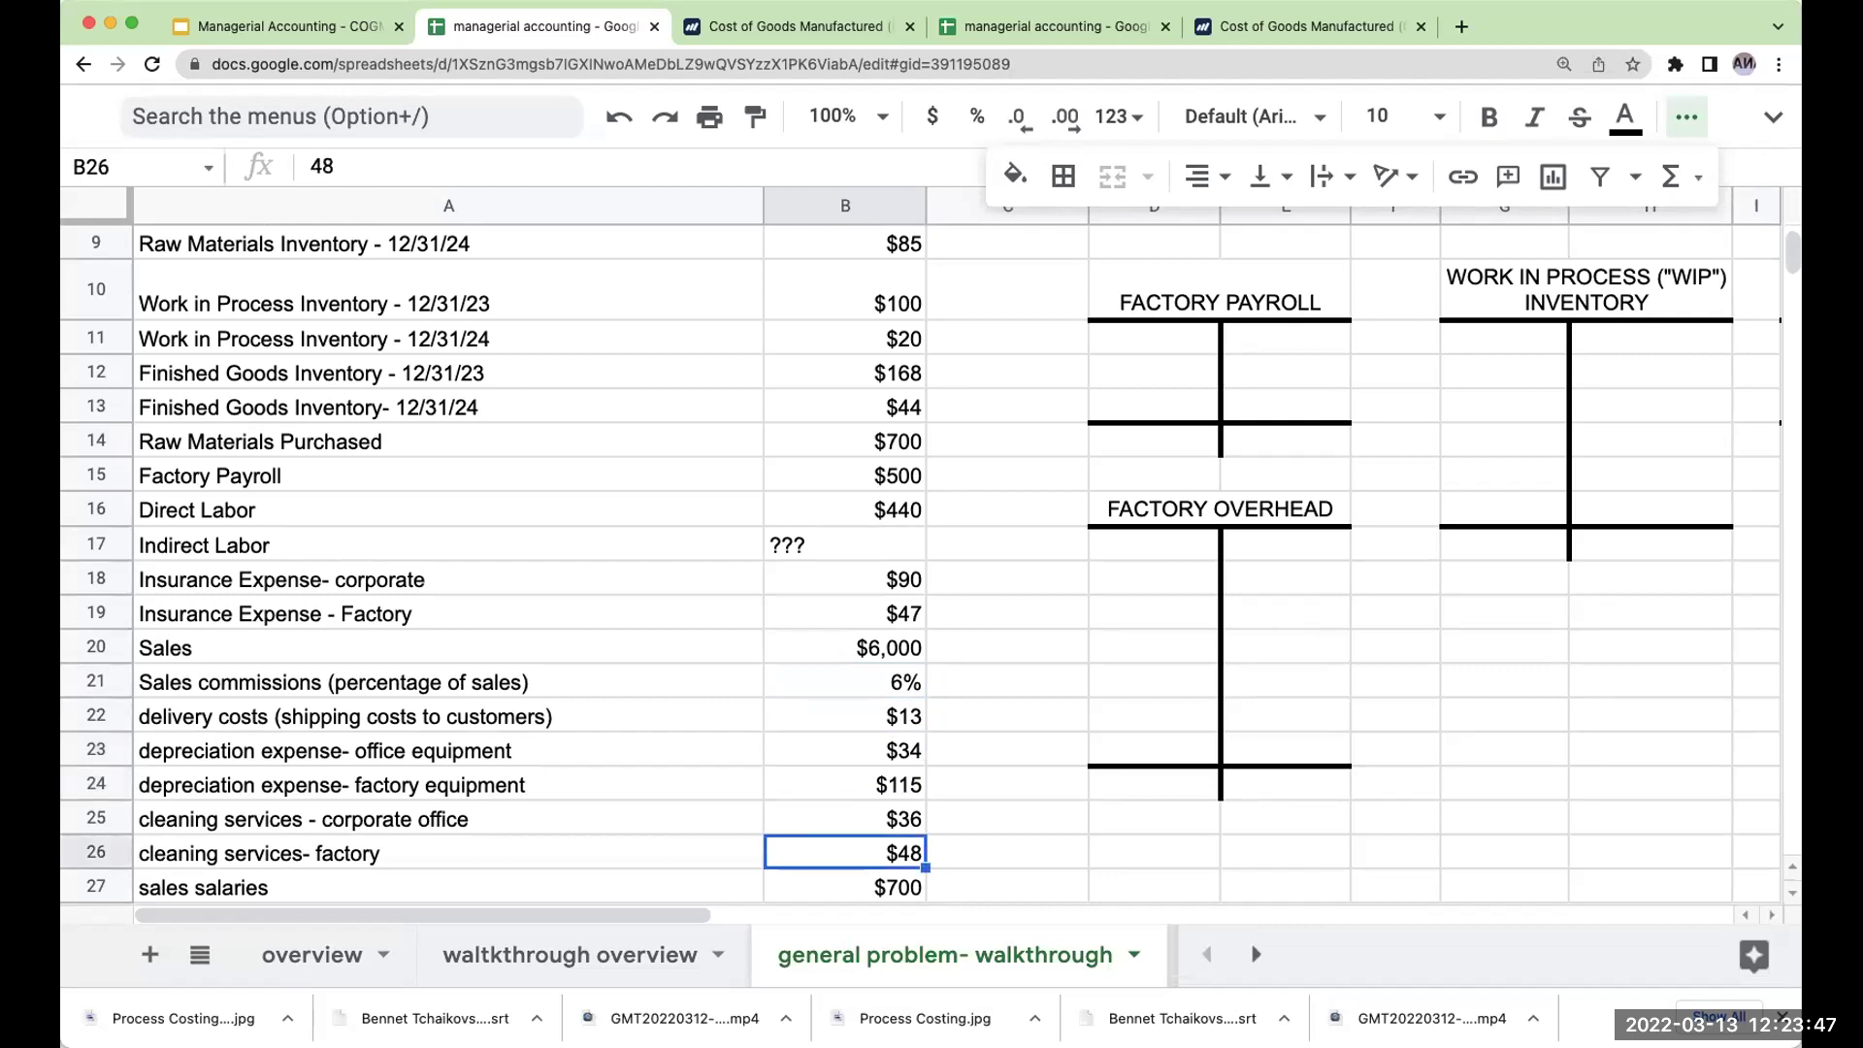
pyautogui.press('Up')
pyautogui.press('Down')
pyautogui.press('Down')
pyautogui.press('Down')
pyautogui.press('Down')
pyautogui.press('Down')
pyautogui.press('Down')
pyautogui.press('Down')
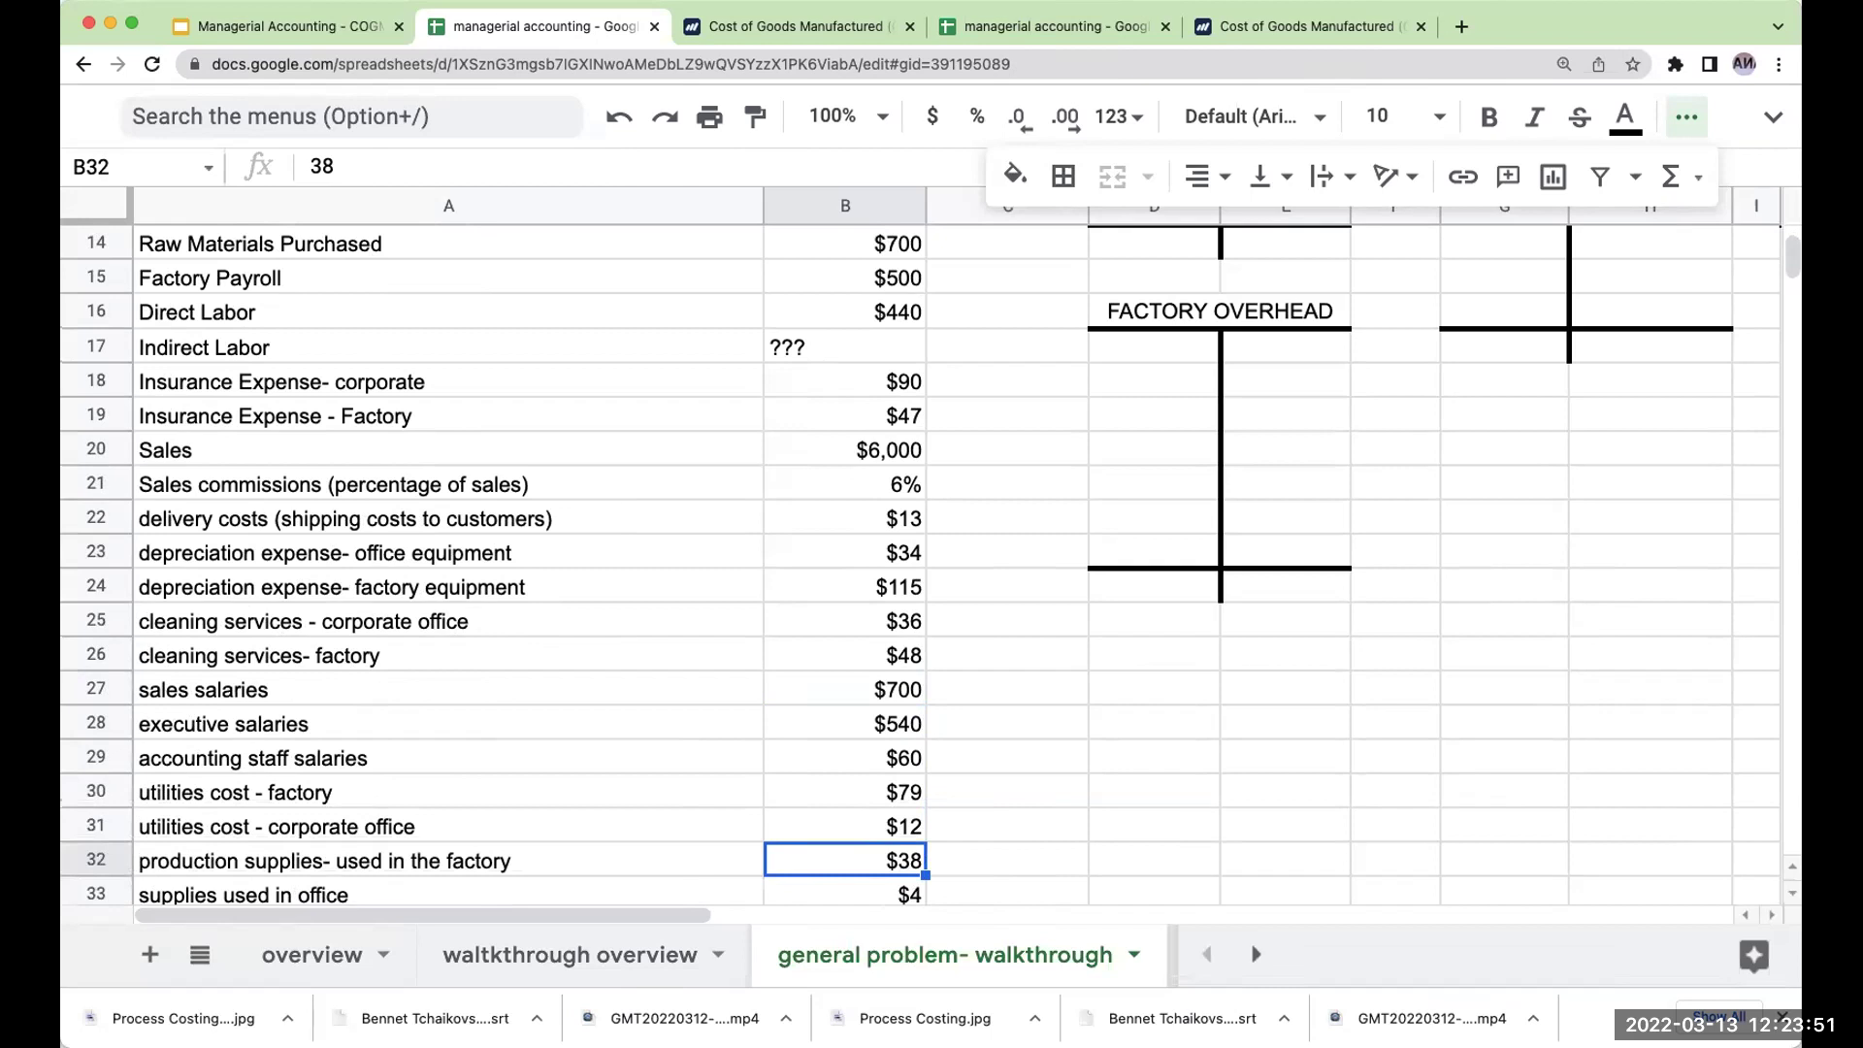
pyautogui.press('Up')
pyautogui.press('Up')
pyautogui.press('Up')
pyautogui.press('Up')
pyautogui.press('Up')
# - Review the salaries, factory utilities and property tax down to the 25% income tax rate
pyautogui.press('Down')
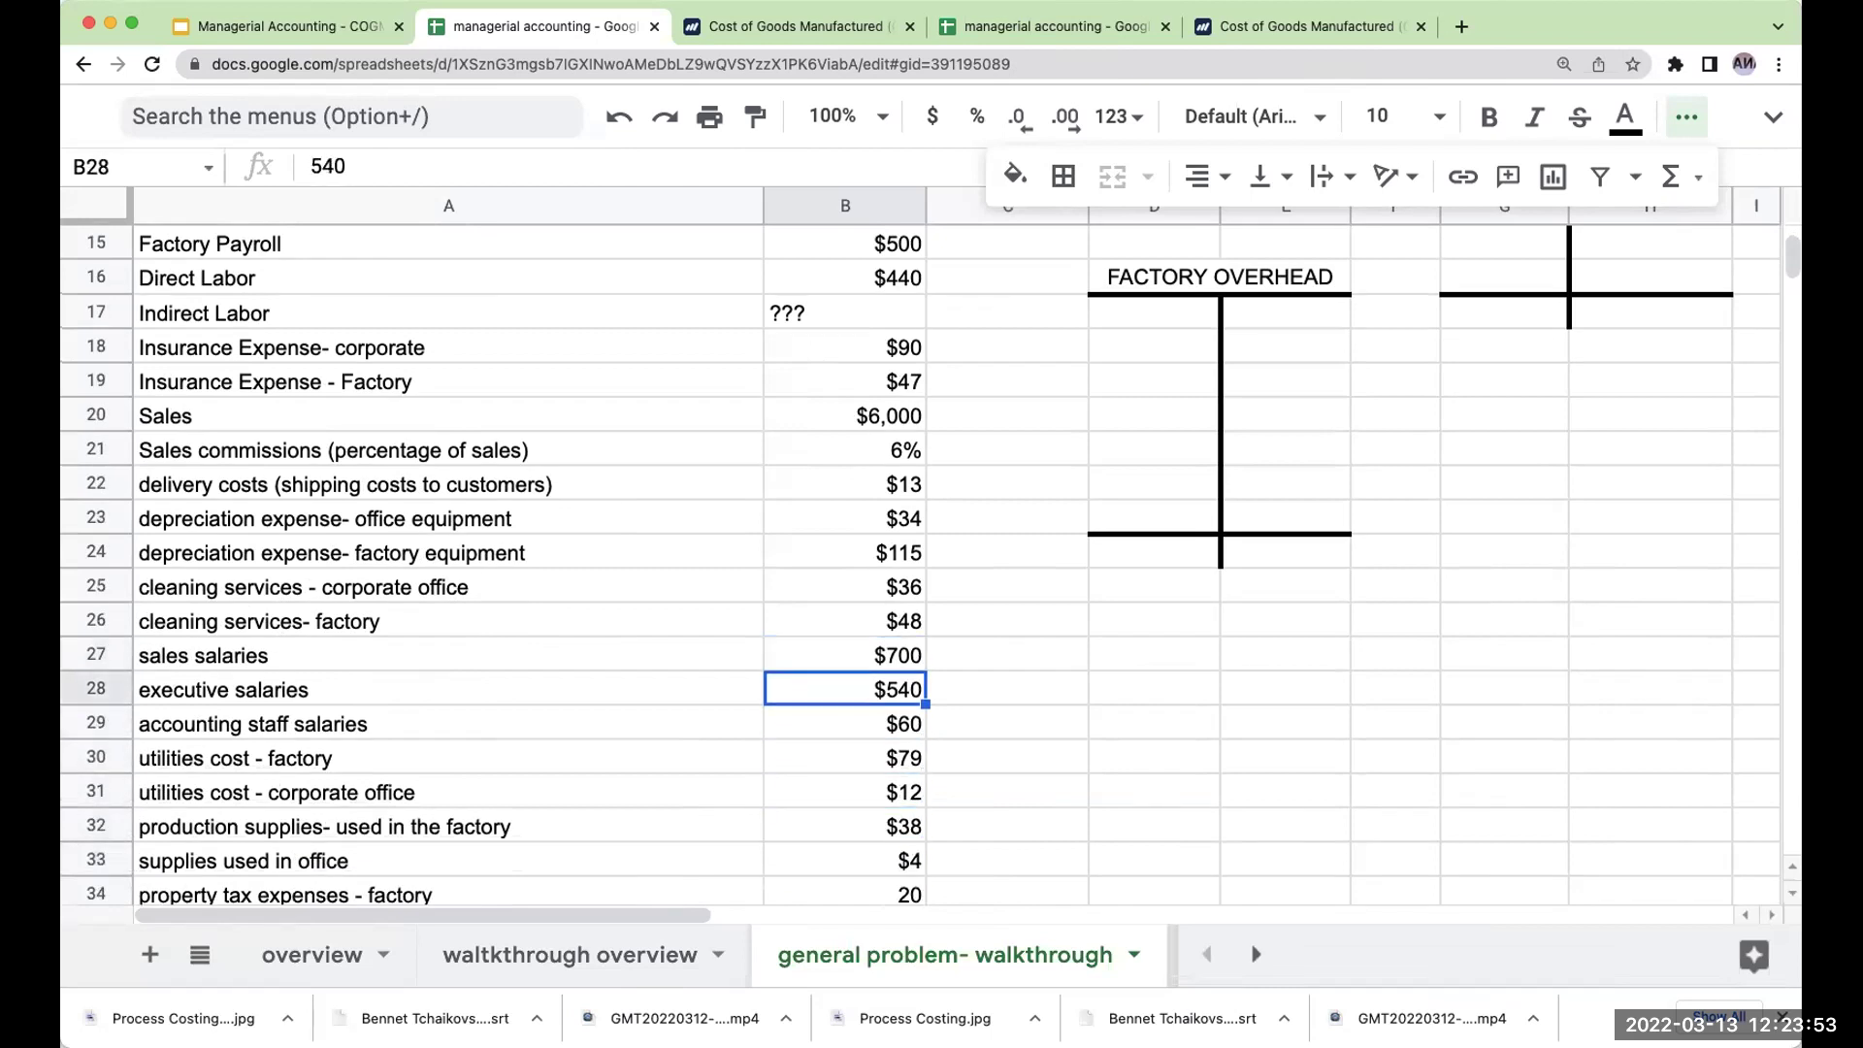
pyautogui.press('Down')
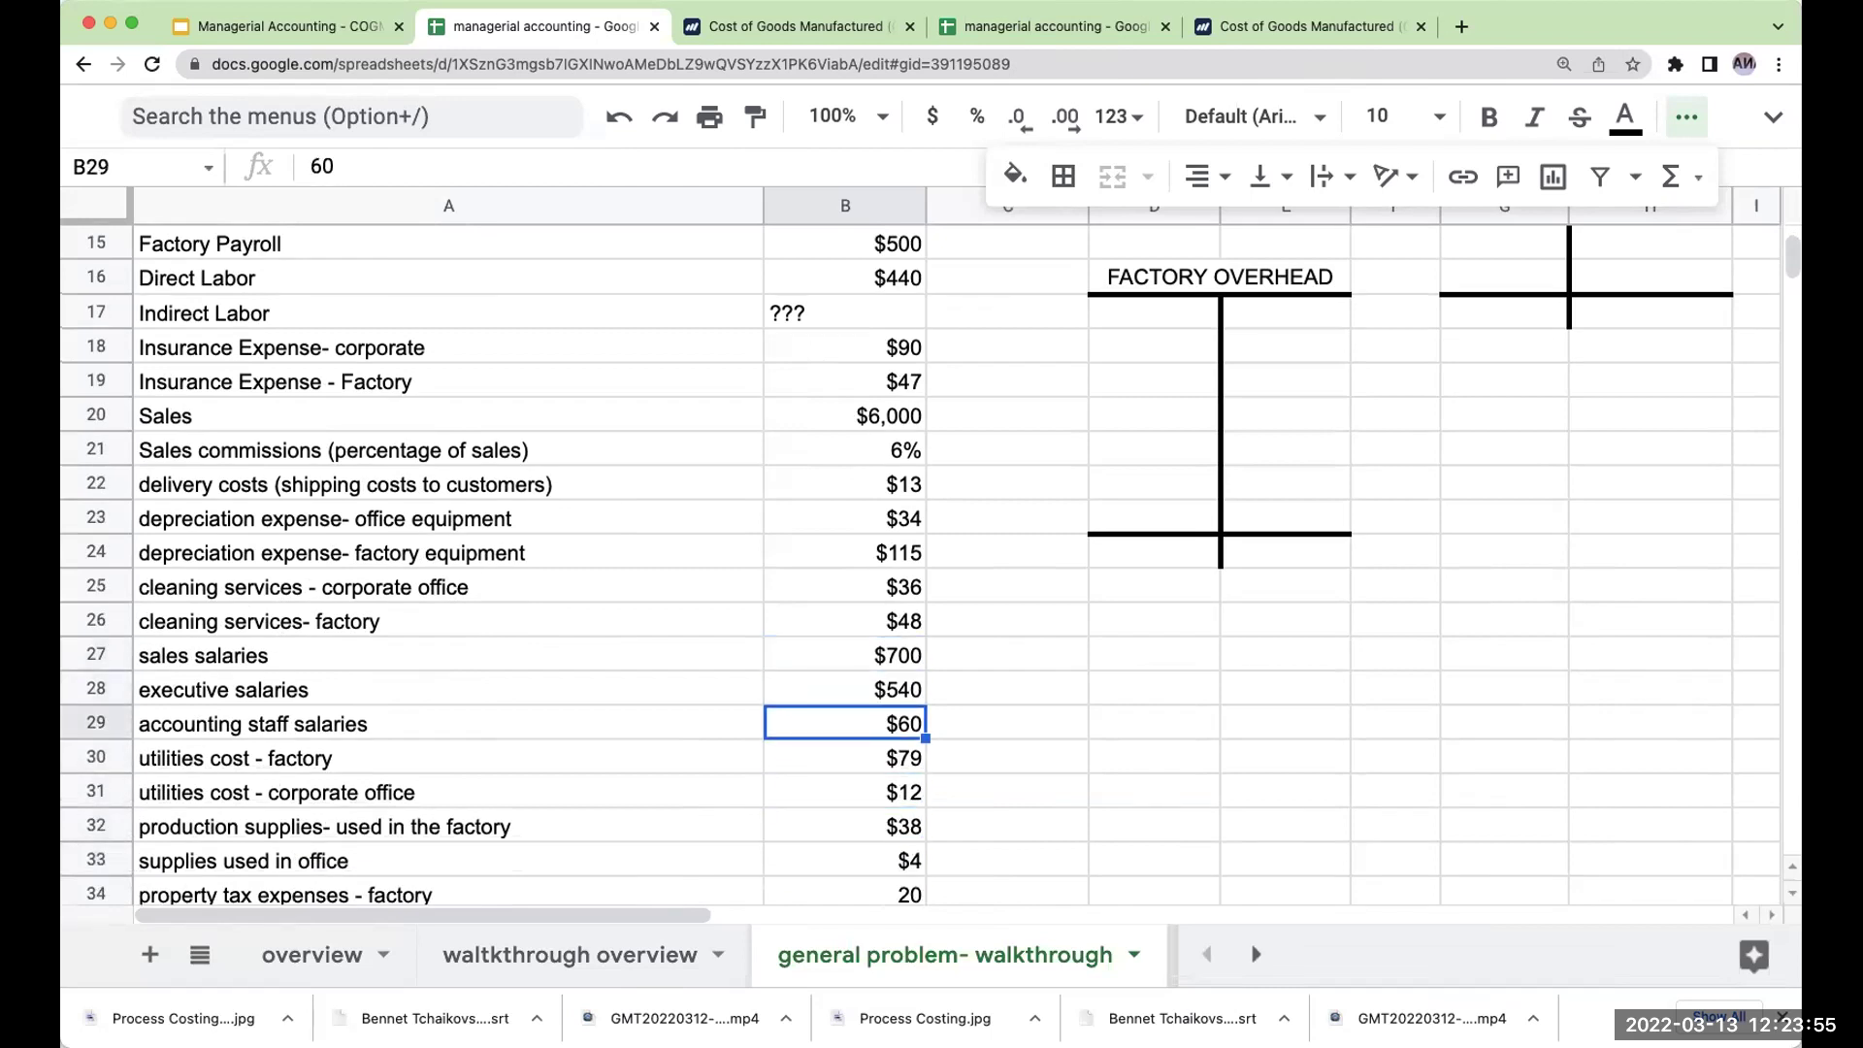
pyautogui.press('Down')
pyautogui.press('Down')
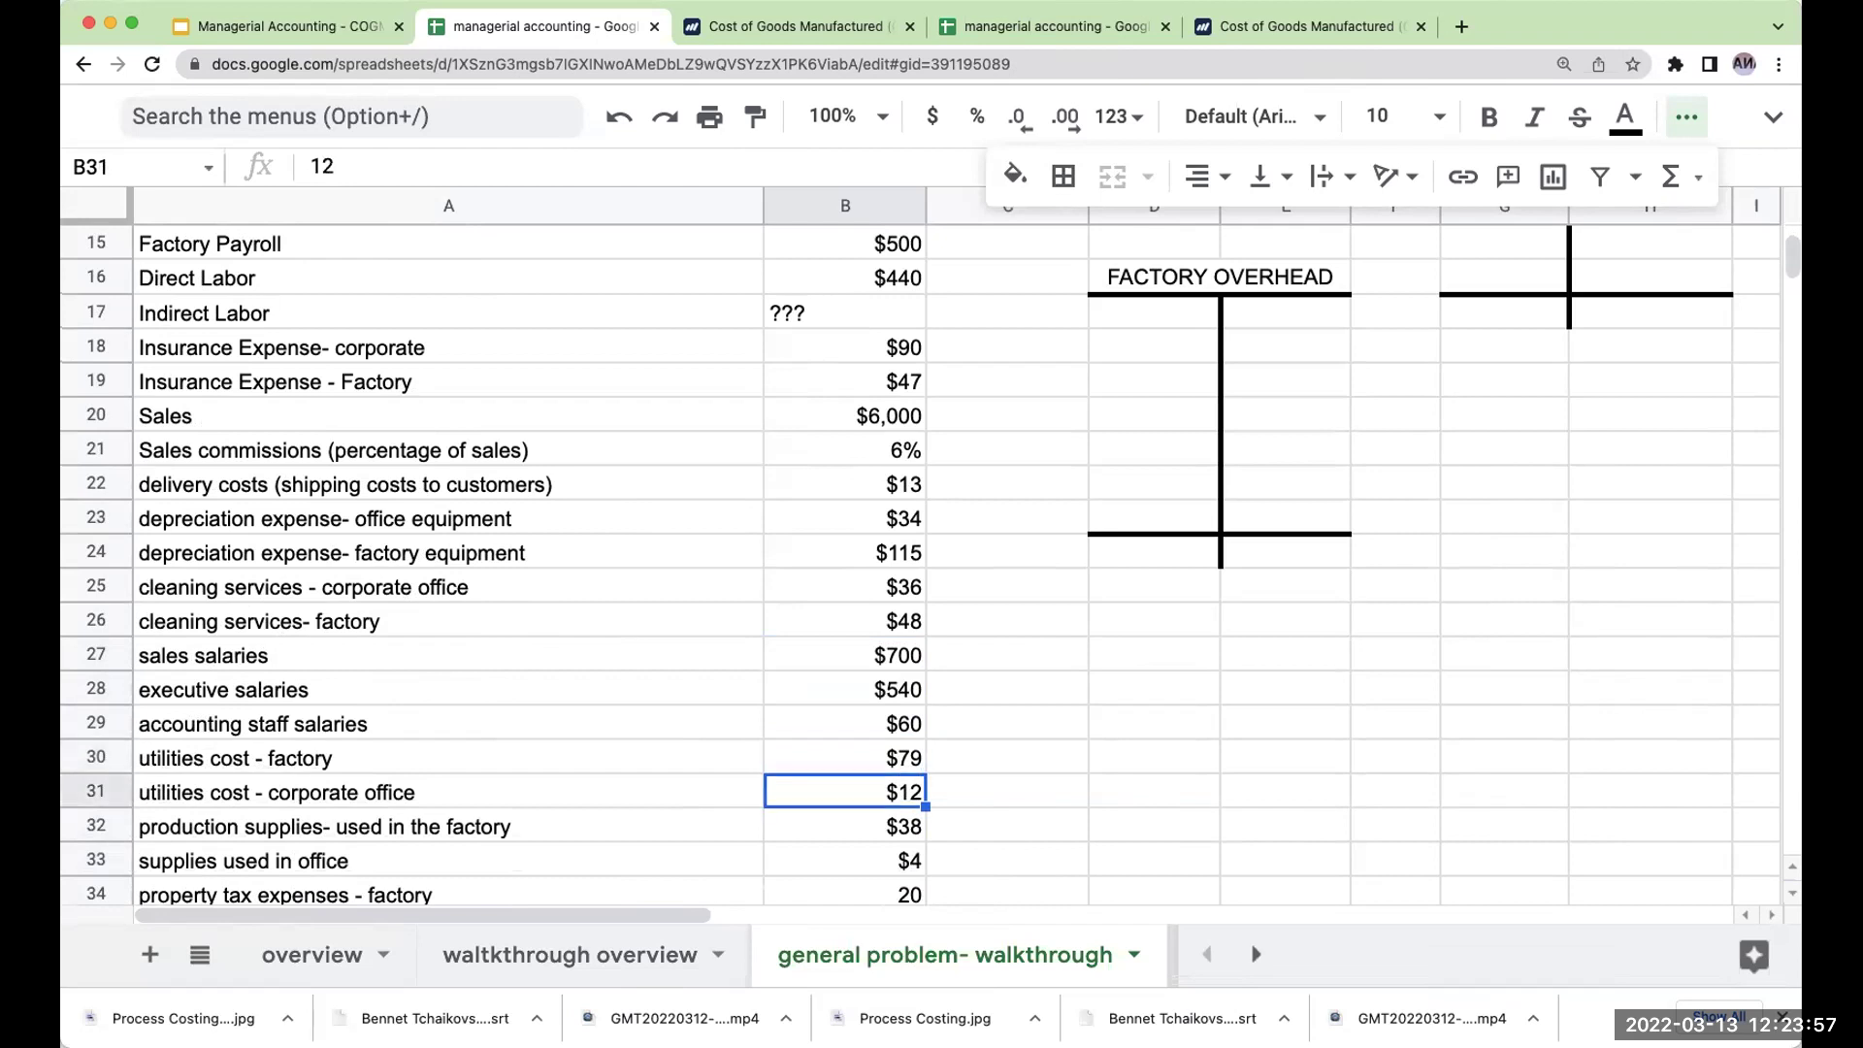
pyautogui.press('Down')
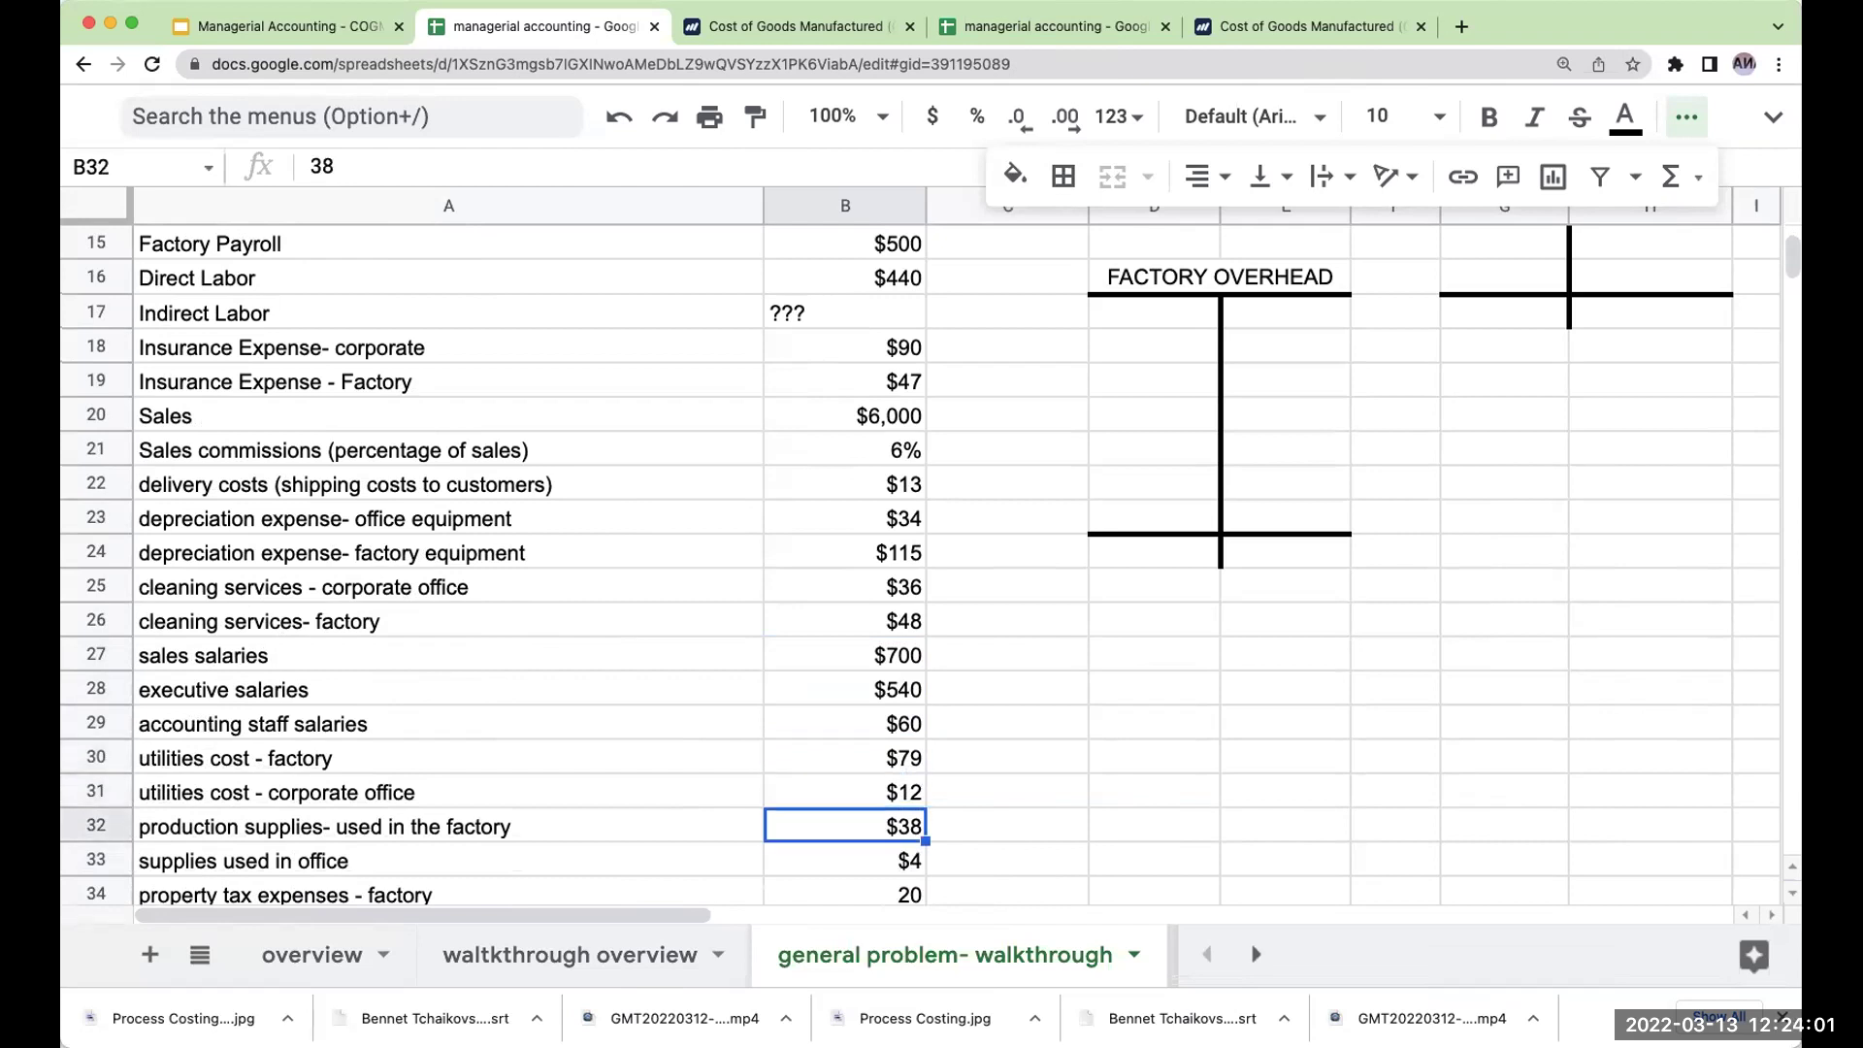
pyautogui.press('Down')
pyautogui.press('Down')
pyautogui.press('Down')
pyautogui.press('Down')
pyautogui.press('Up')
pyautogui.press('Up')
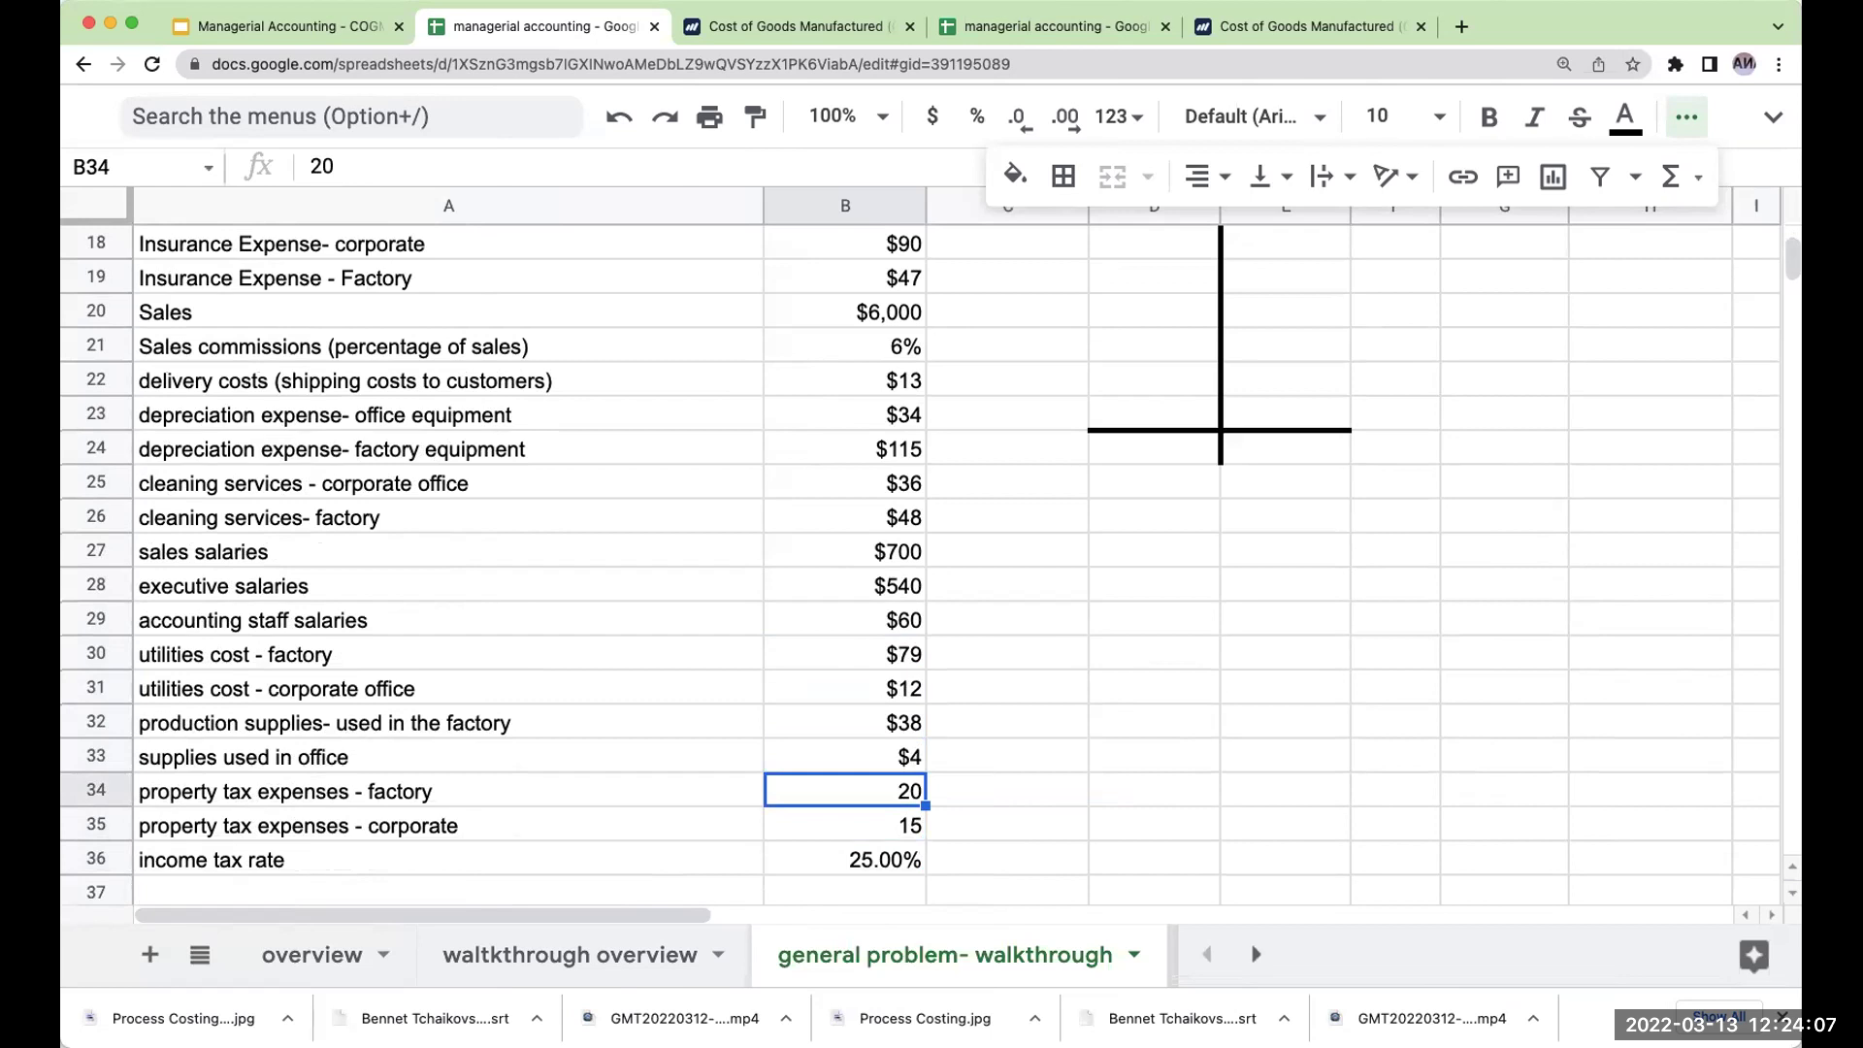
pyautogui.press('Down')
pyautogui.press('Down')
pyautogui.press('Down')
pyautogui.press('Down')
pyautogui.press('Down')
pyautogui.press('Up')
pyautogui.press('Up')
pyautogui.press('Up')
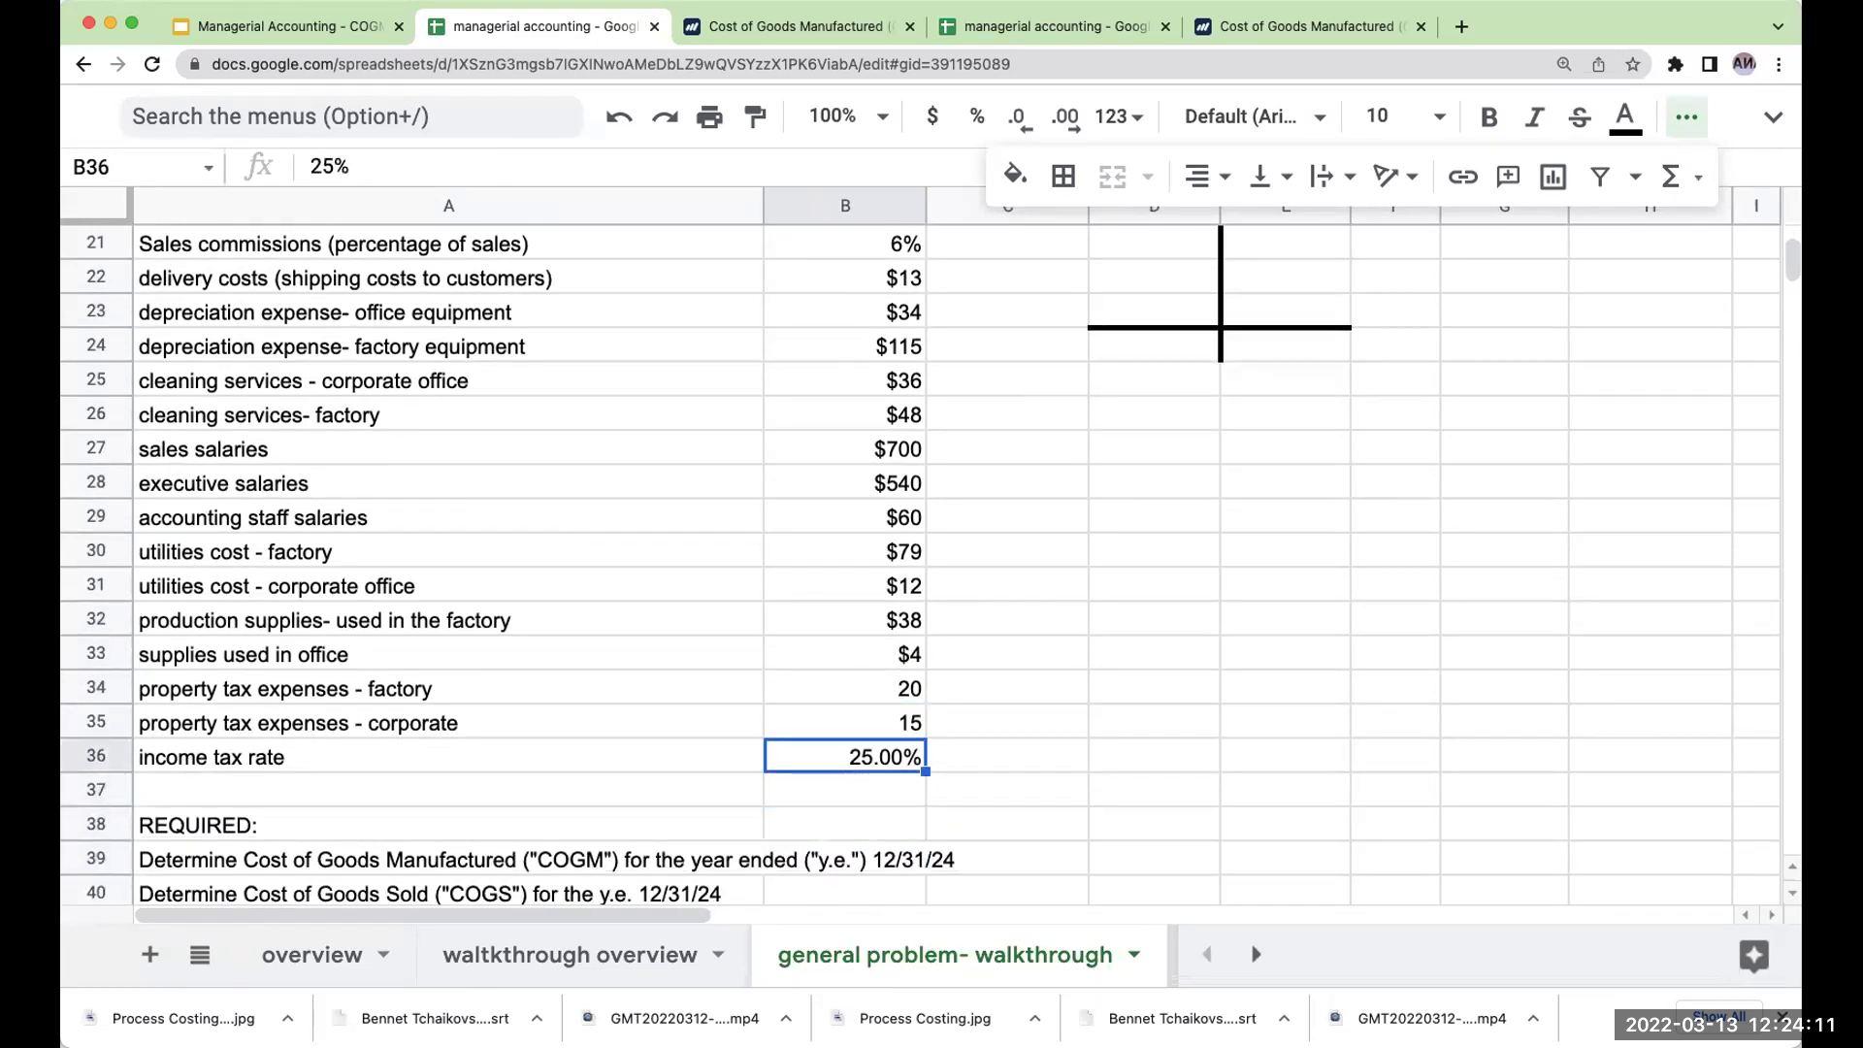
# - Show the last REQUIRED task, then scroll back up to ZI's balances and empty T-accounts
pyautogui.press('Down')
pyautogui.press('Down')
pyautogui.press('Down')
pyautogui.press('Down')
pyautogui.press('Down')
pyautogui.press('Down')
pyautogui.press('Down')
pyautogui.press('Down')
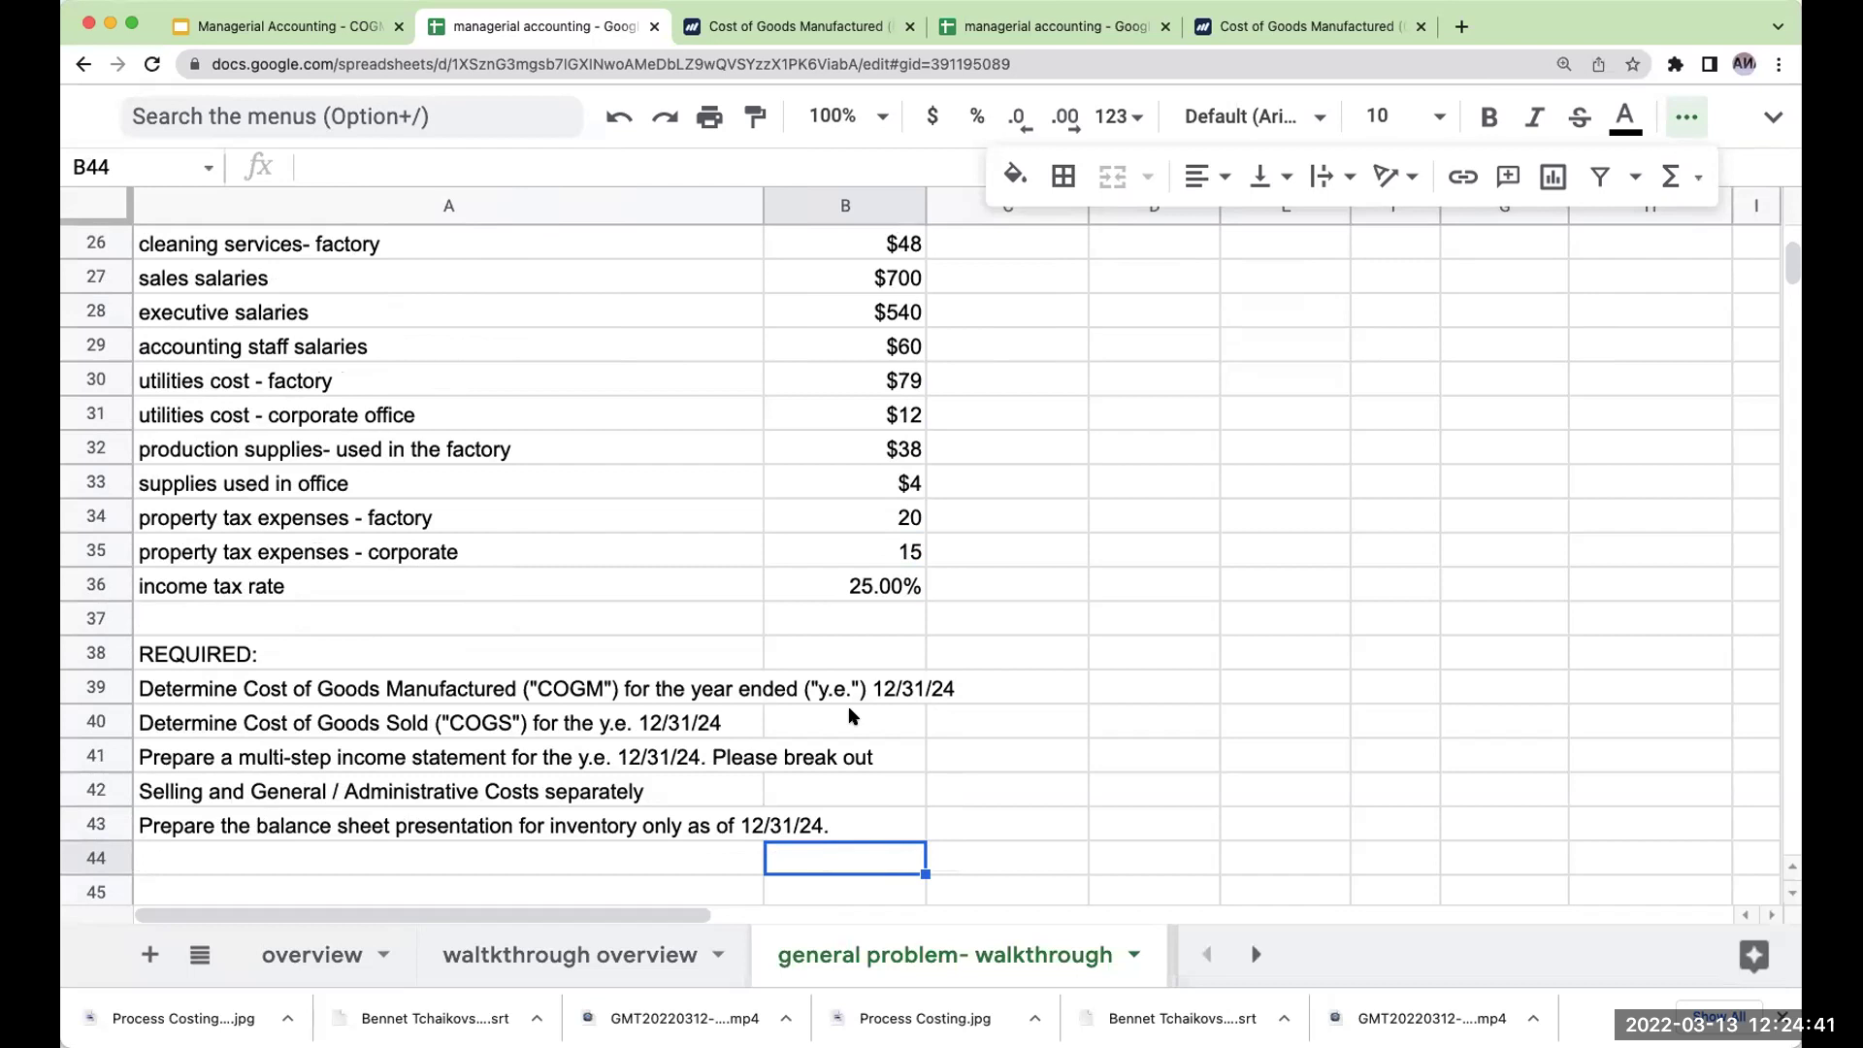
pyautogui.scroll(1, 532, 663)
pyautogui.scroll(1, 543, 655)
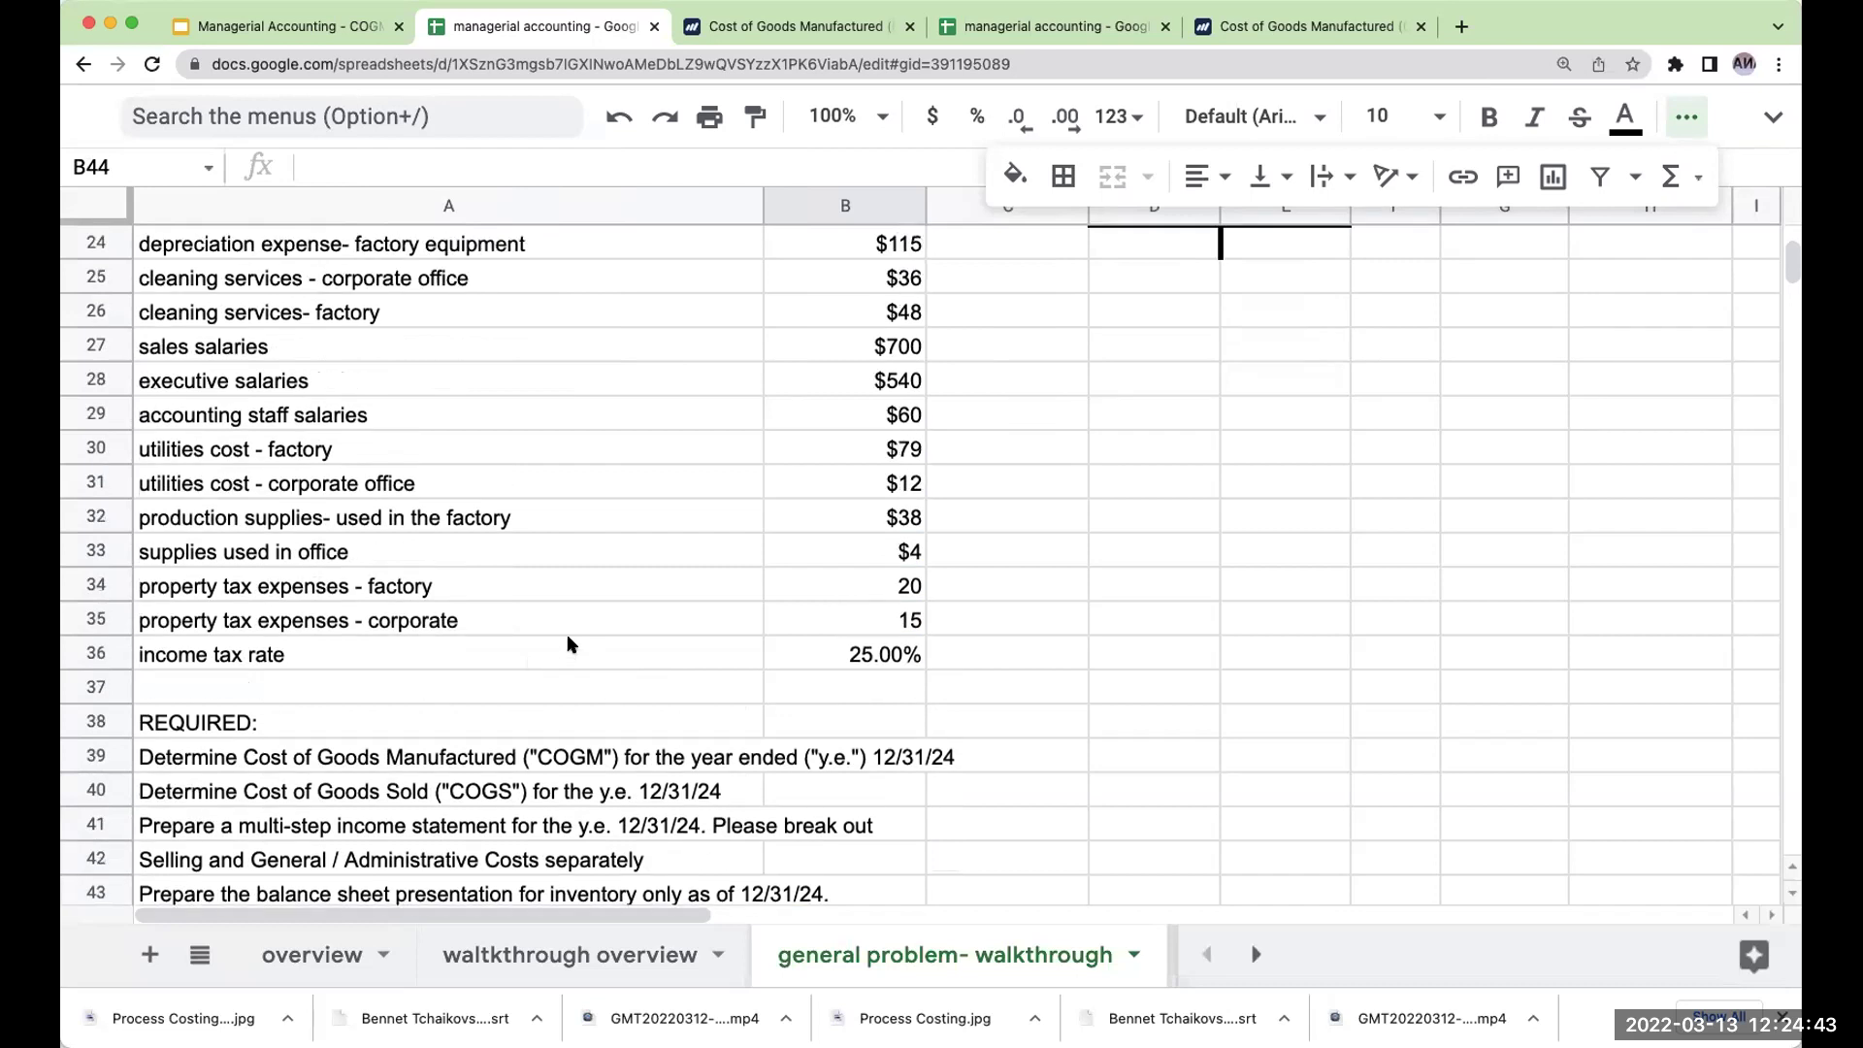
pyautogui.scroll(3, 569, 645)
pyautogui.scroll(4, 569, 645)
pyautogui.scroll(5, 575, 651)
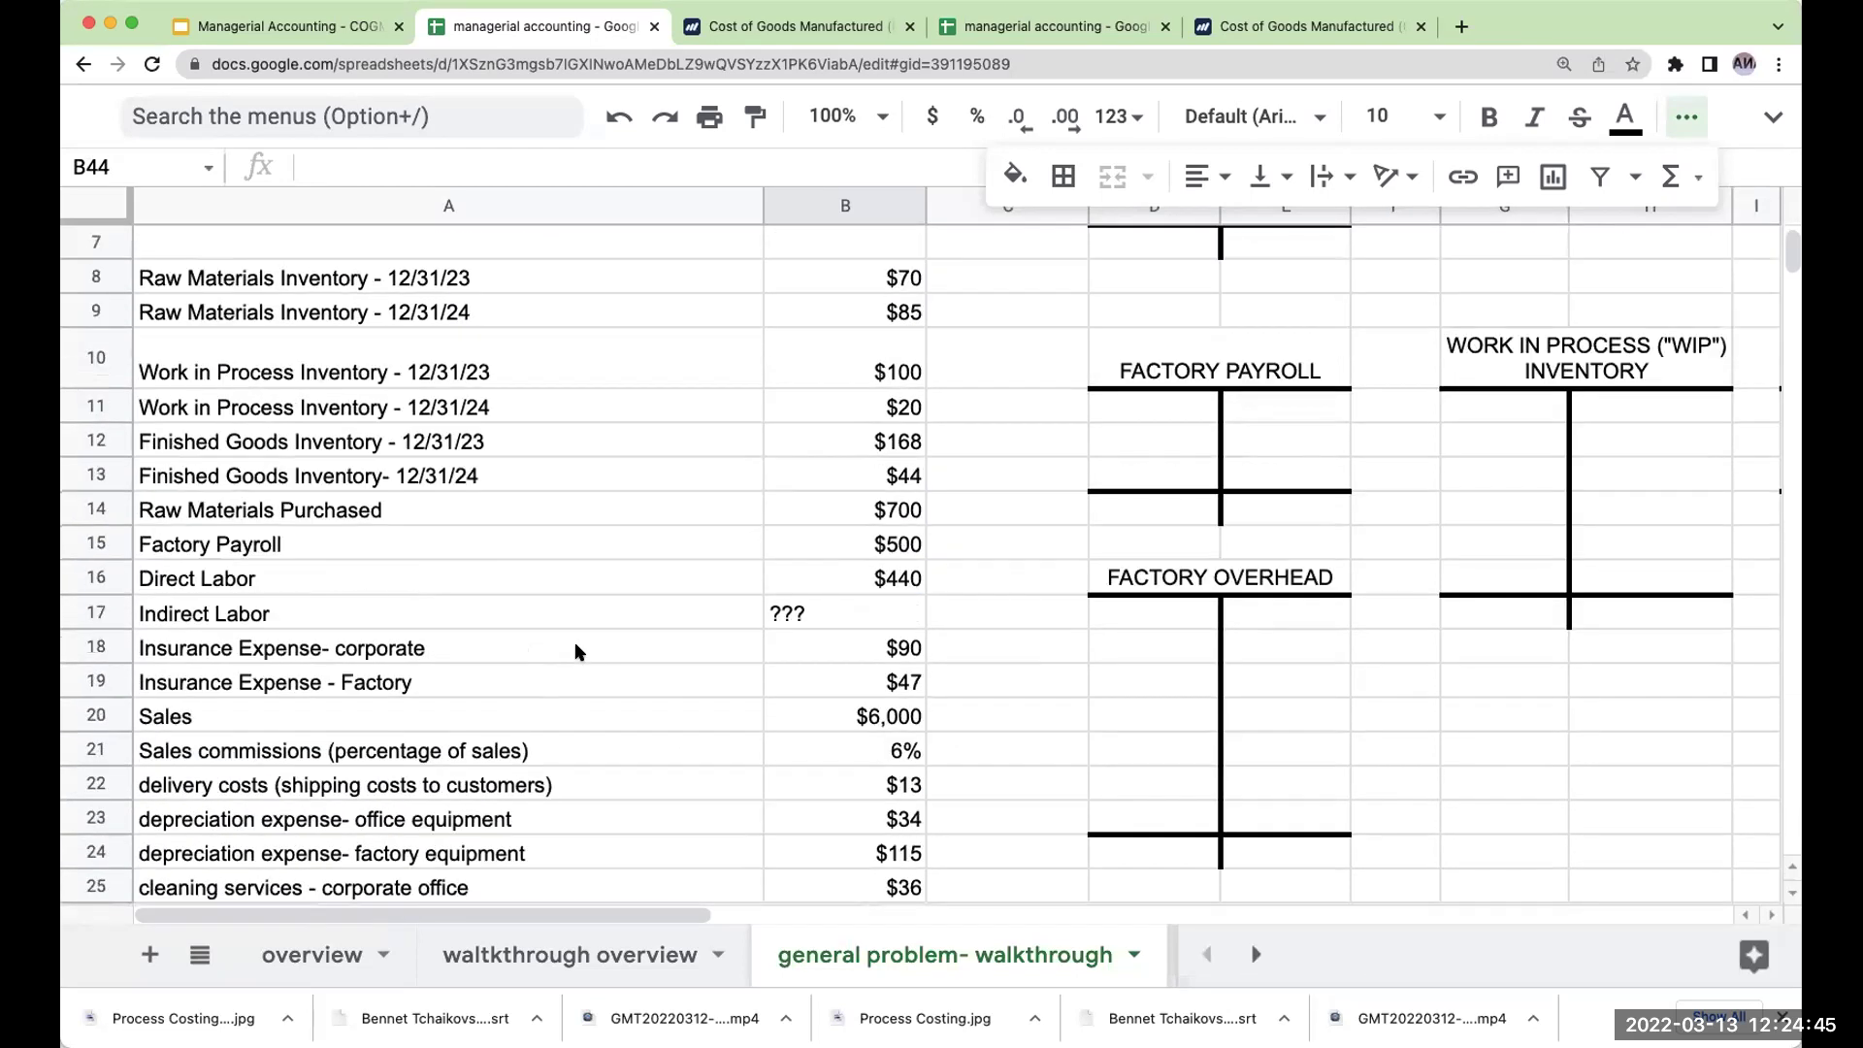
pyautogui.scroll(2, 576, 650)
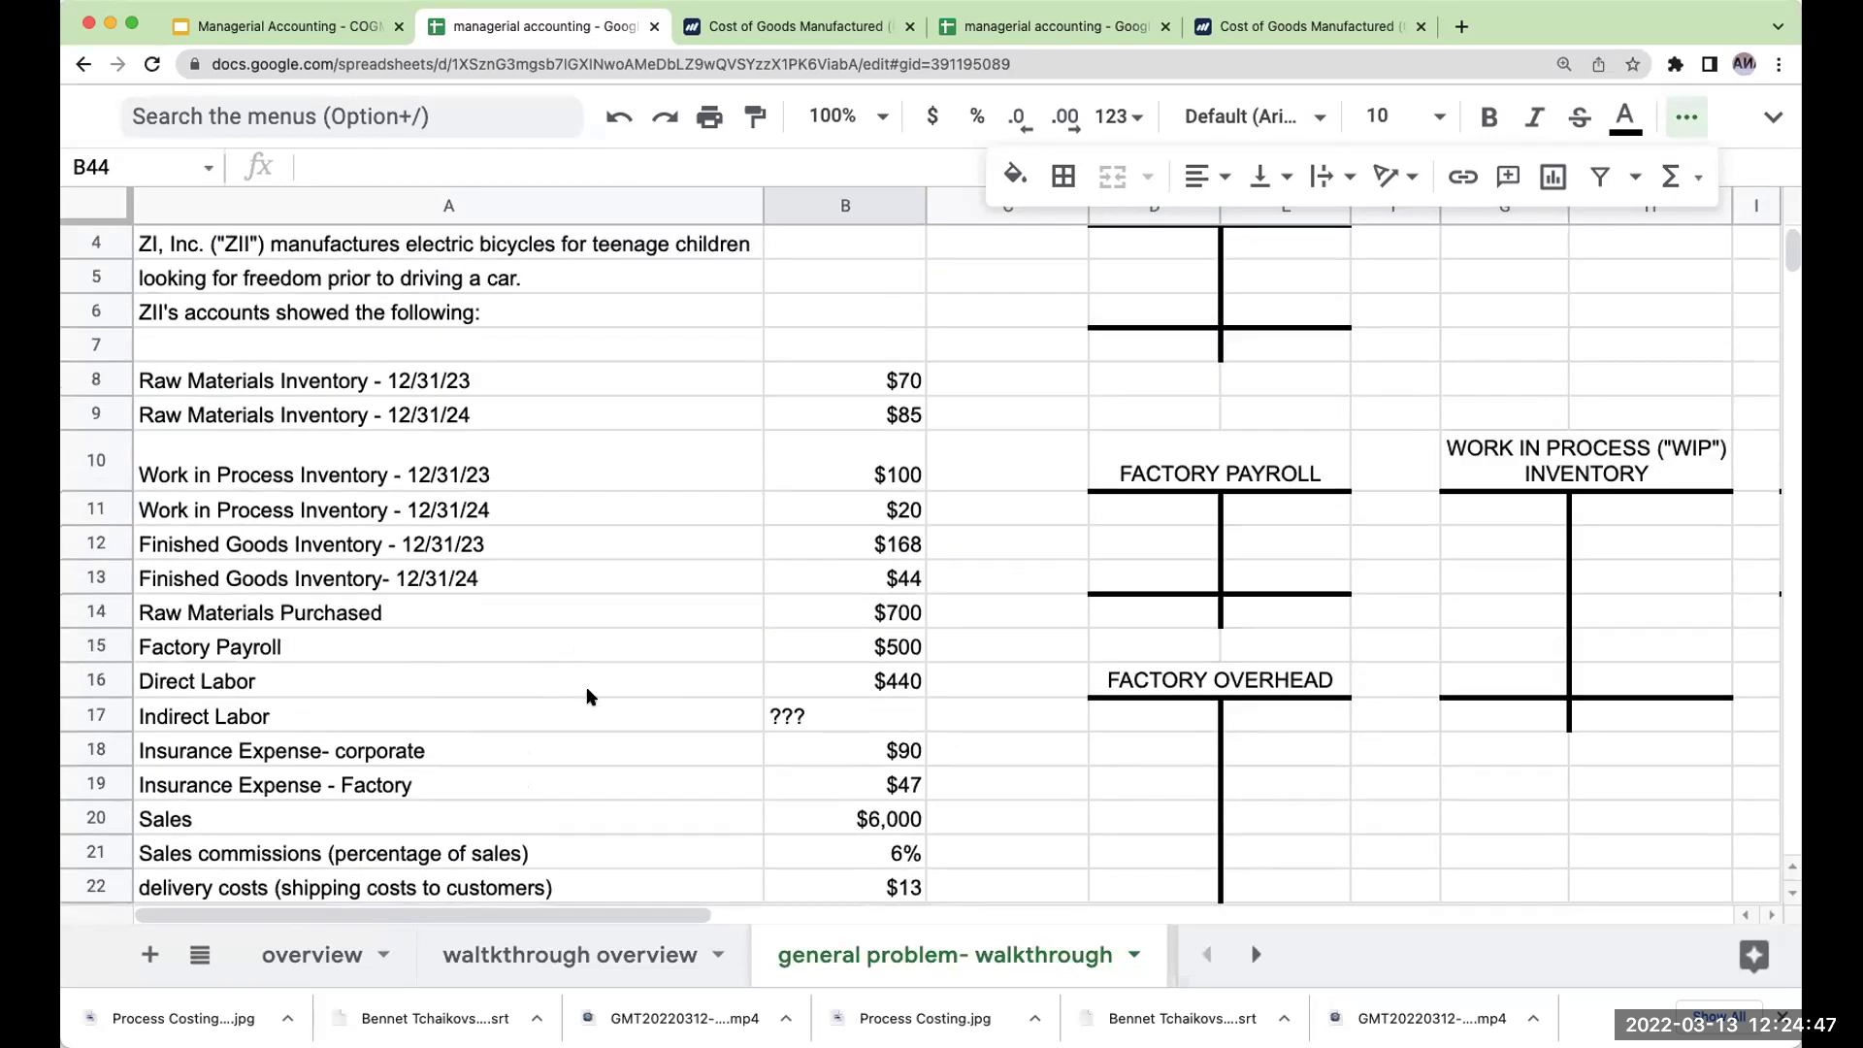
pyautogui.scroll(-7, 582, 687)
pyautogui.scroll(-7, 582, 687)
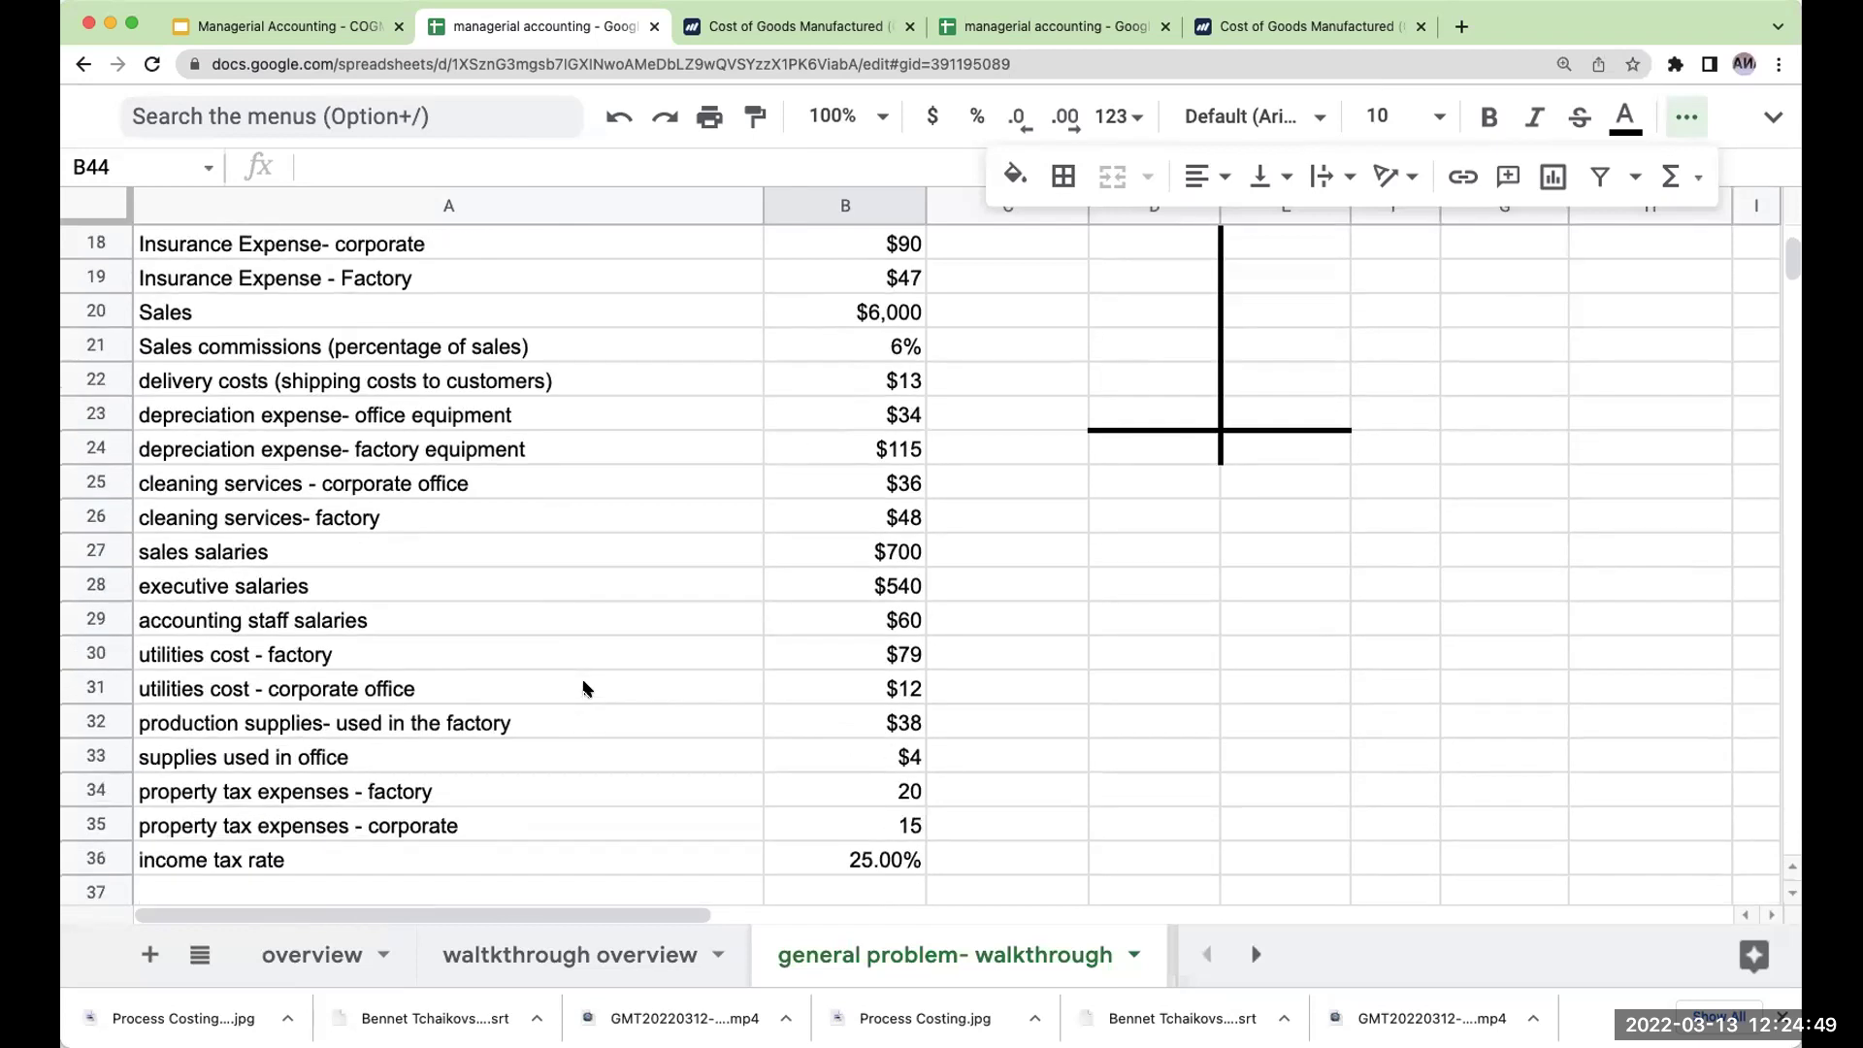
pyautogui.scroll(2, 583, 687)
pyautogui.scroll(3, 582, 687)
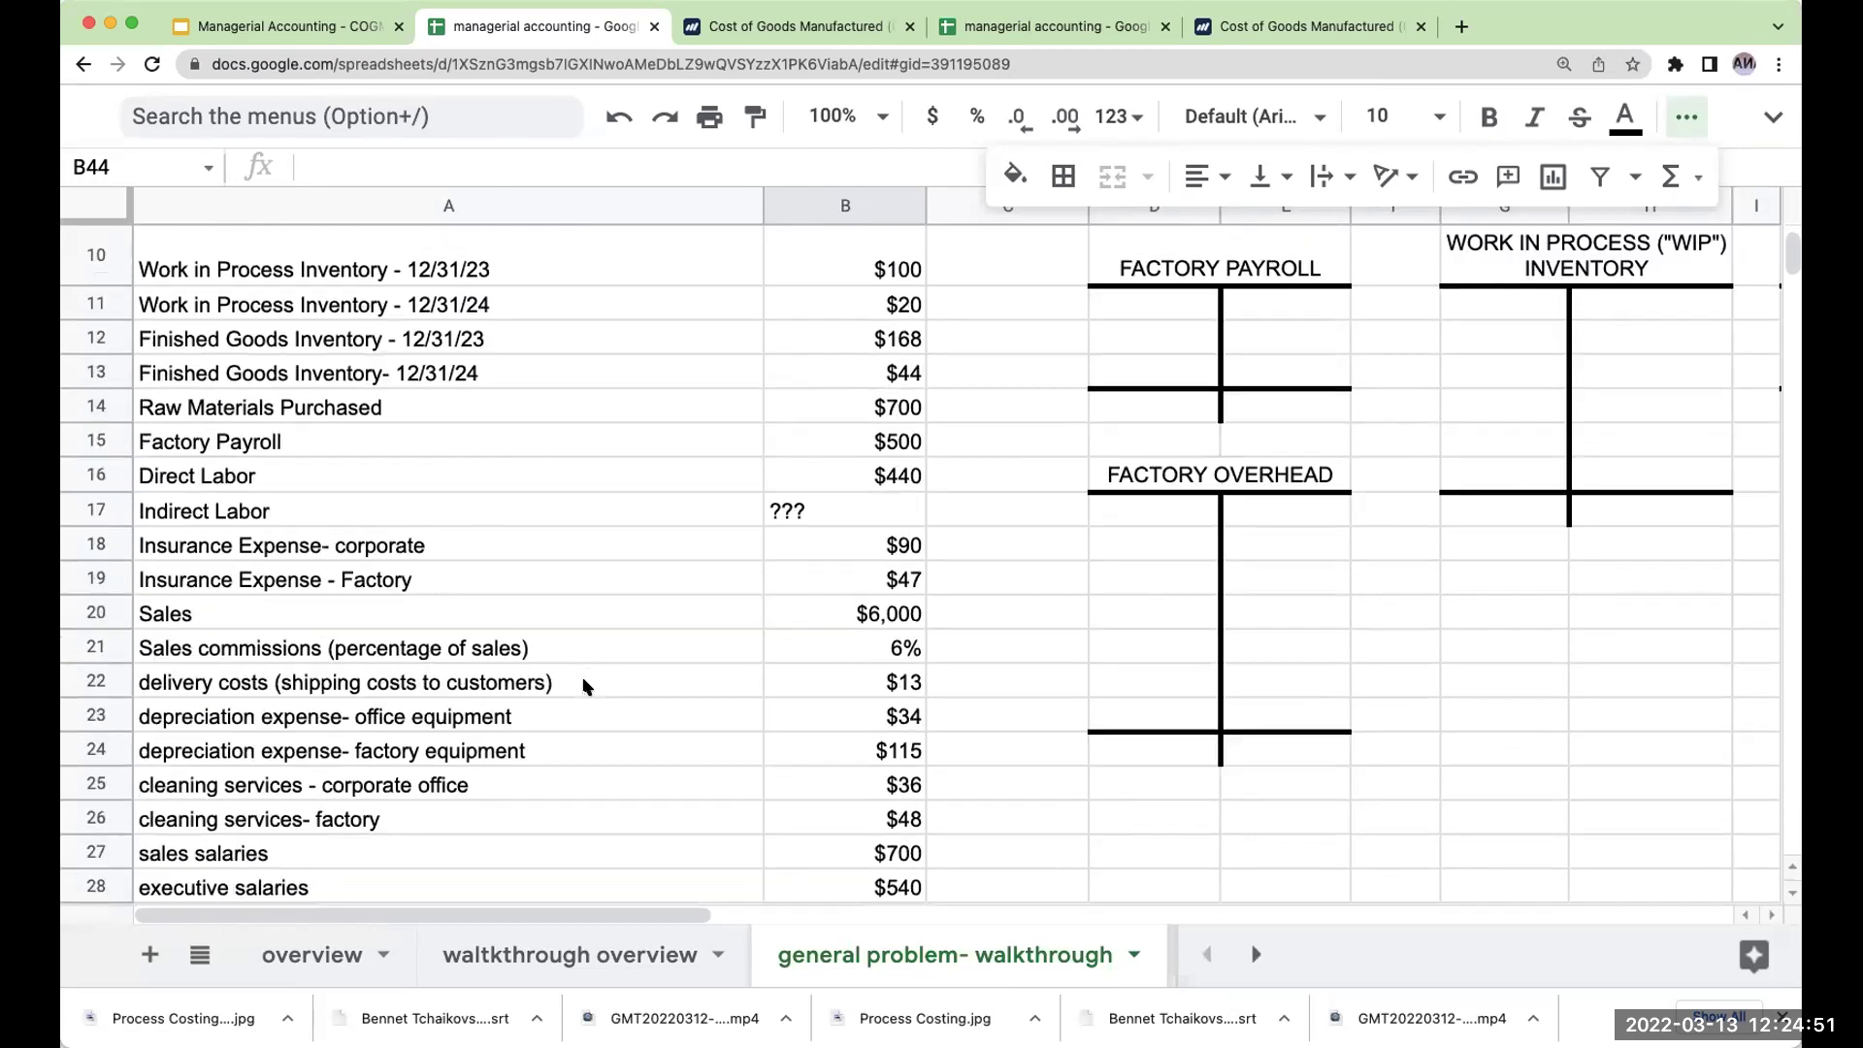
pyautogui.scroll(2, 585, 685)
pyautogui.scroll(3, 585, 685)
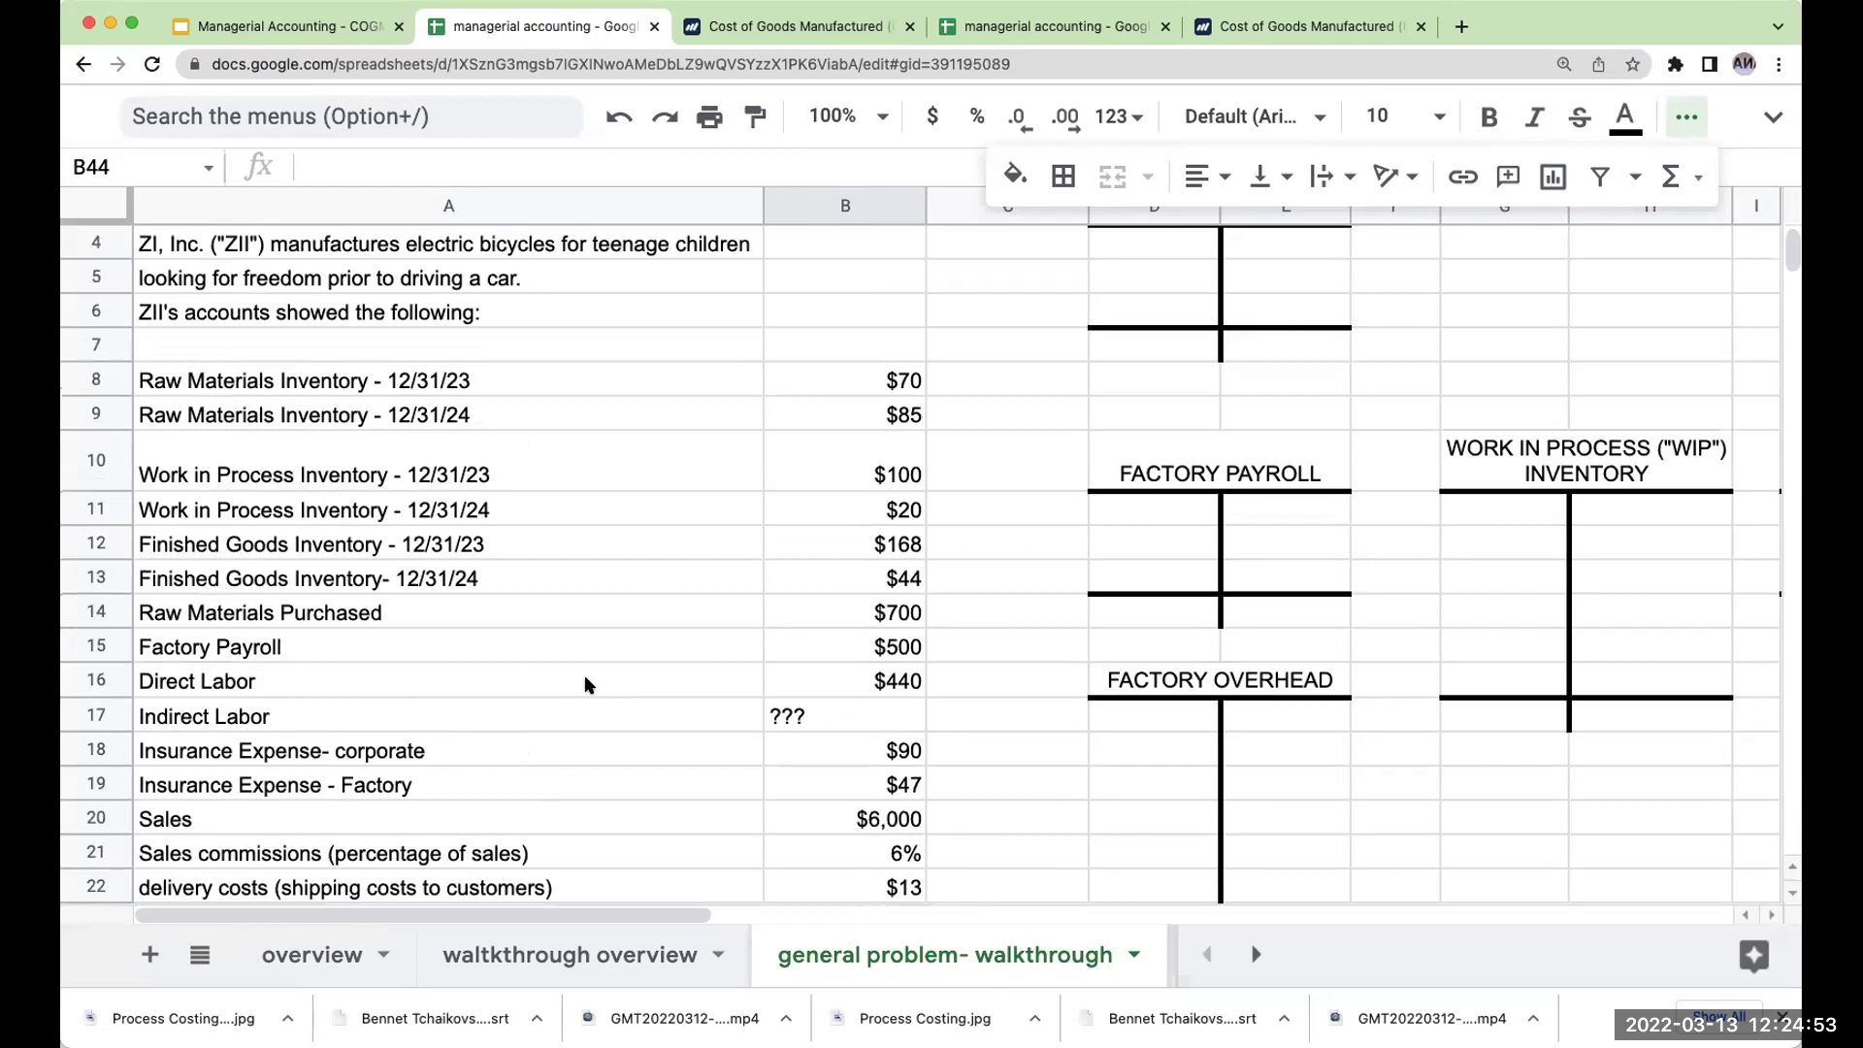
pyautogui.scroll(2, 582, 695)
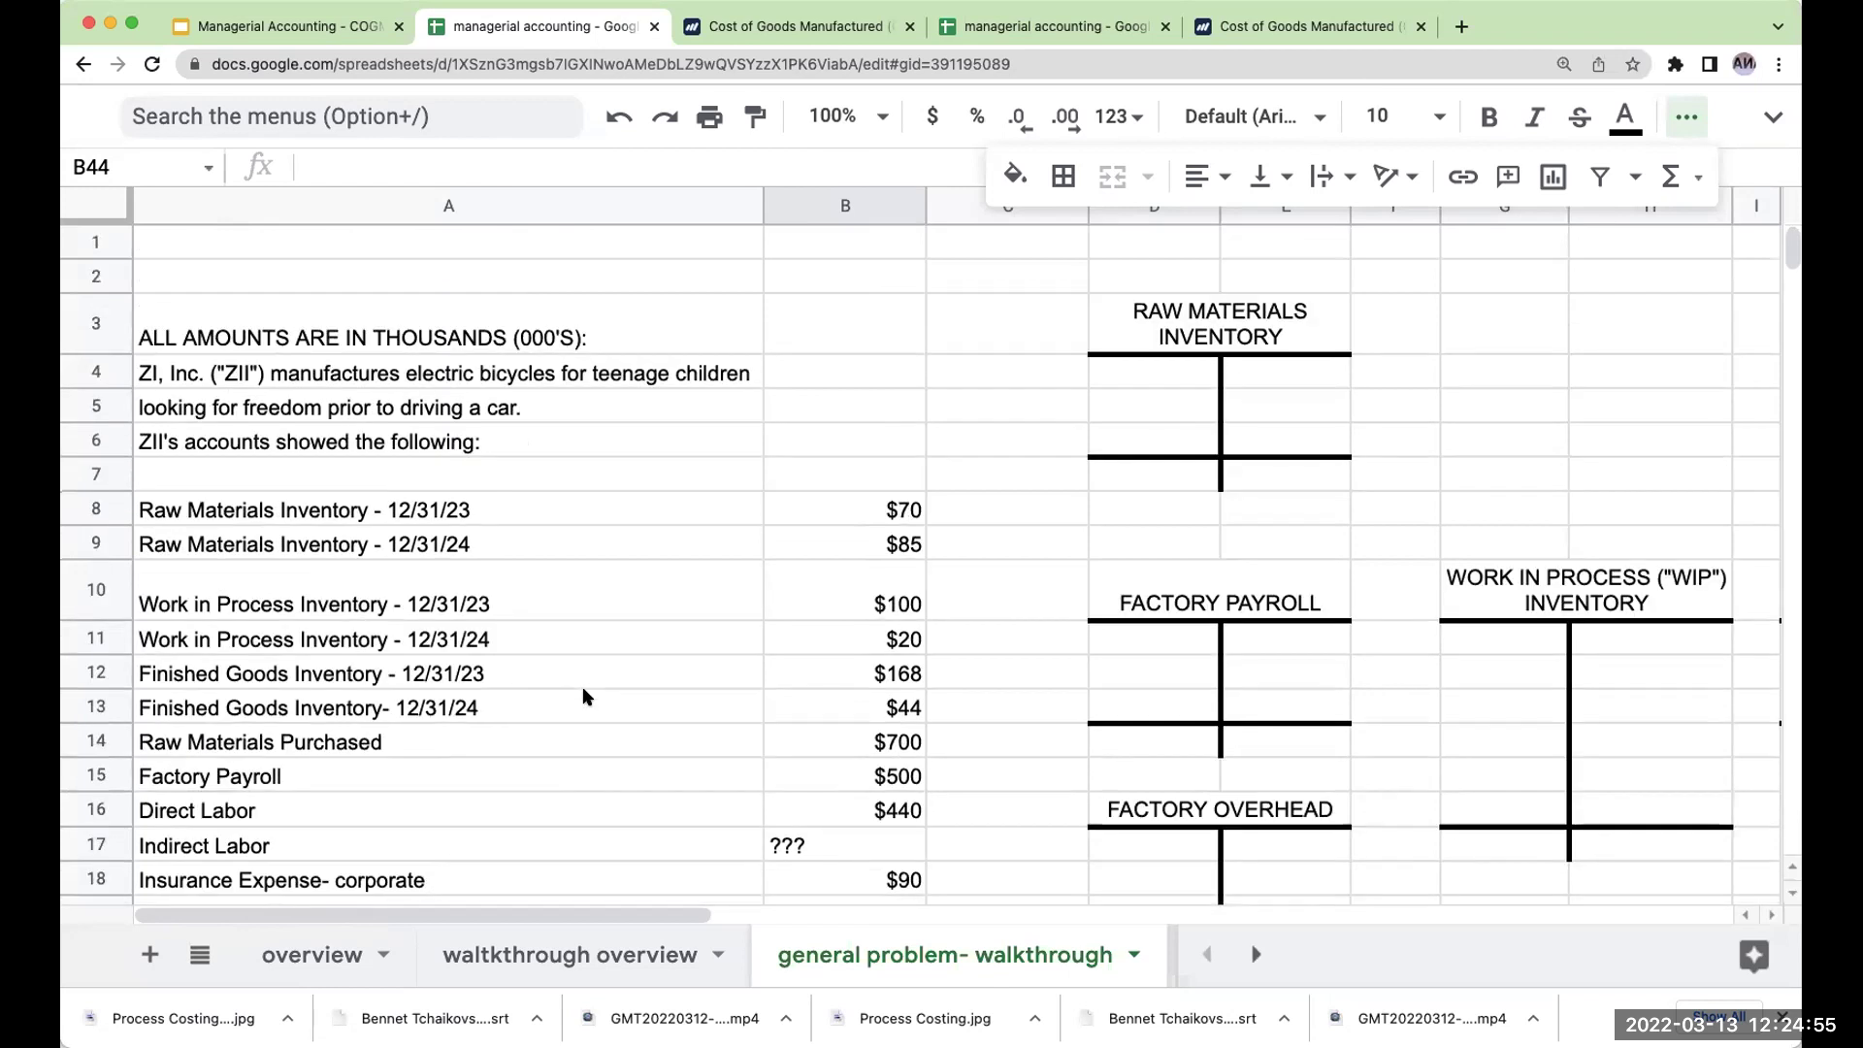
# - Switch to the Managerial Accounting - COGM deck and select the closing Thank you! slide
pyautogui.click(320, 26)
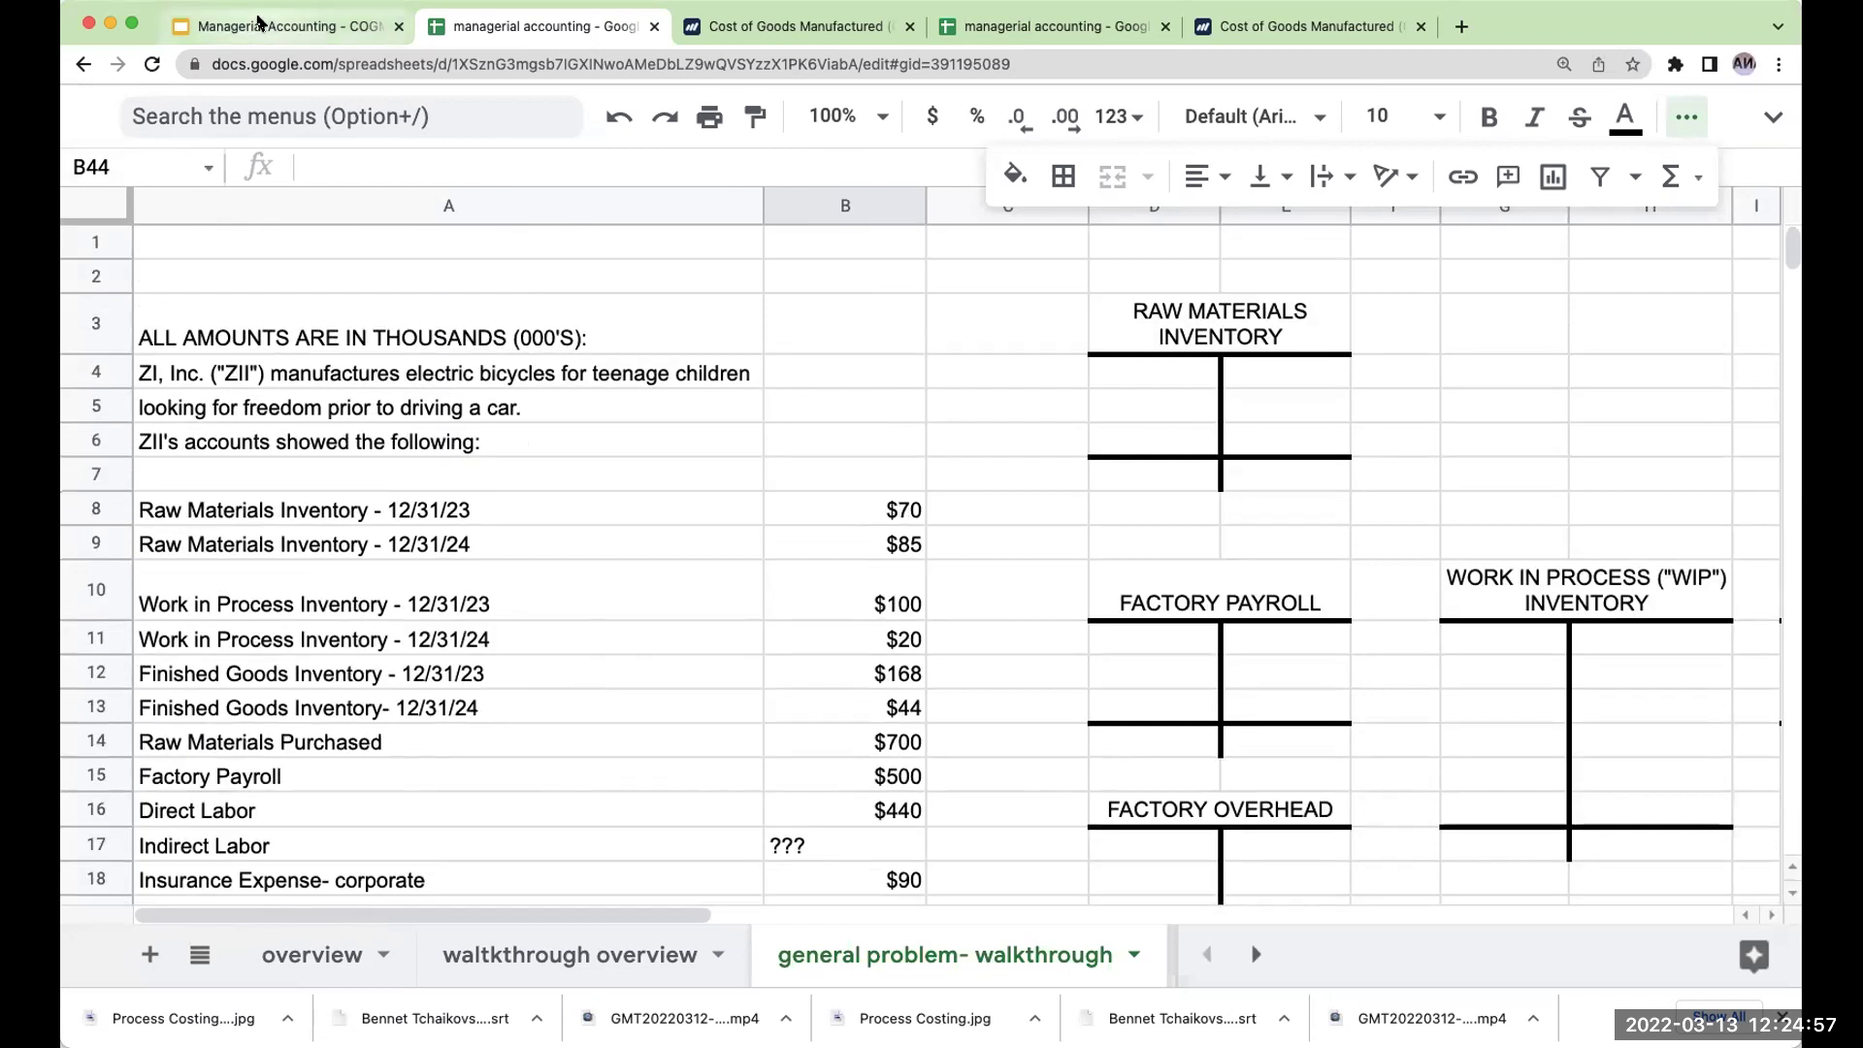
pyautogui.click(266, 892)
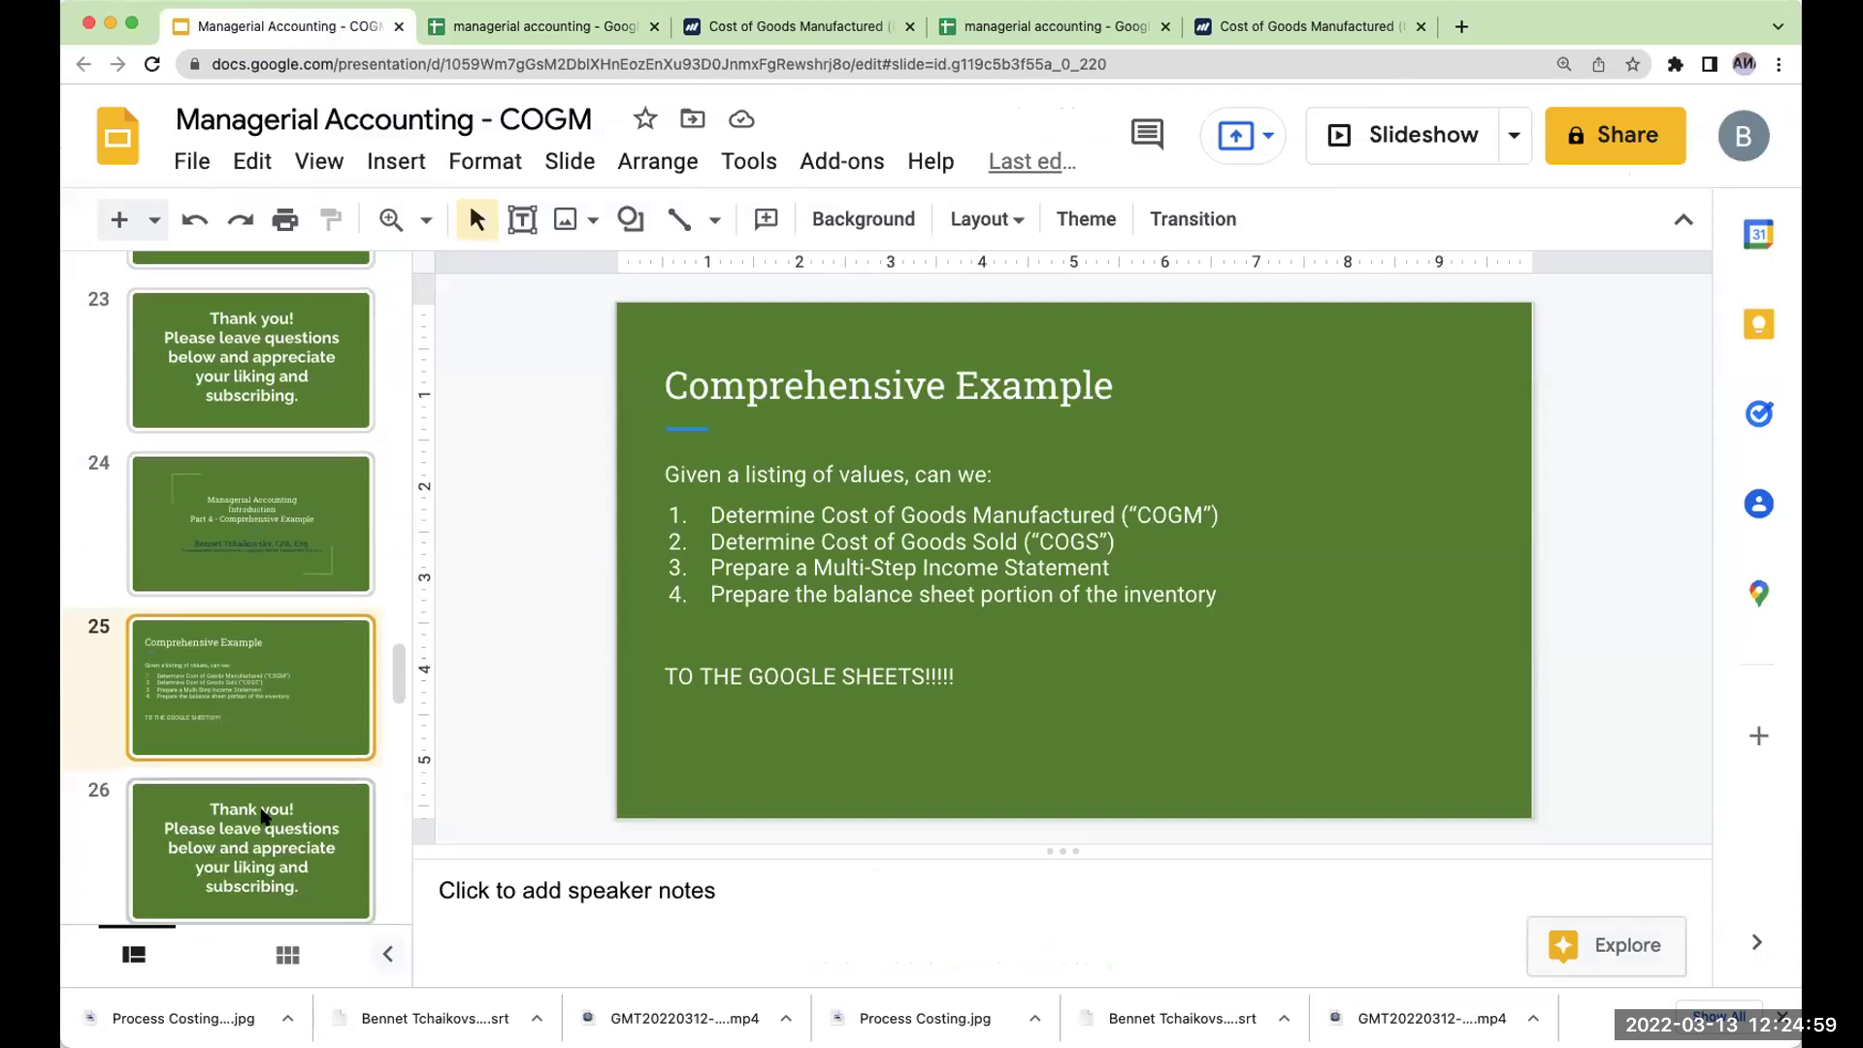